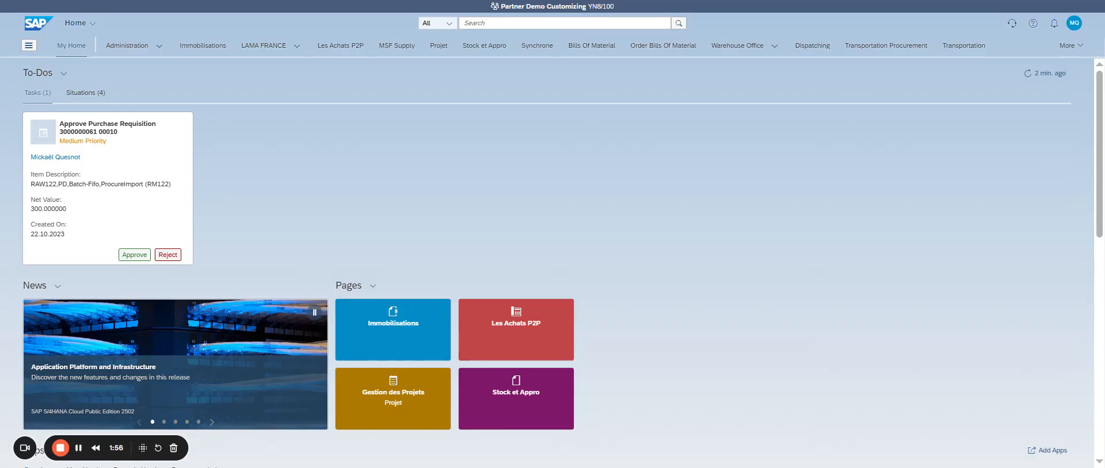
{"action": "left_click", "coordinate": [1069, 45]}
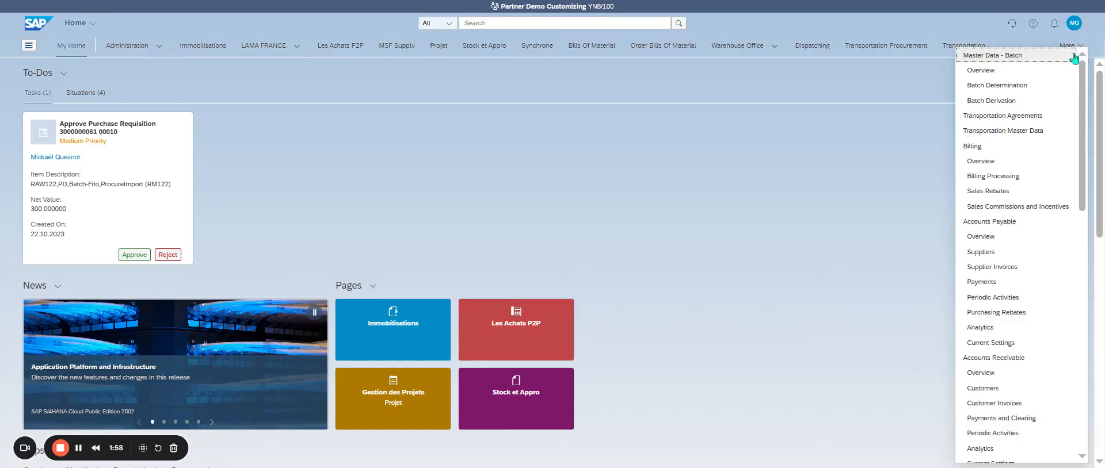
{"action": "left_click", "coordinate": [800, 195]}
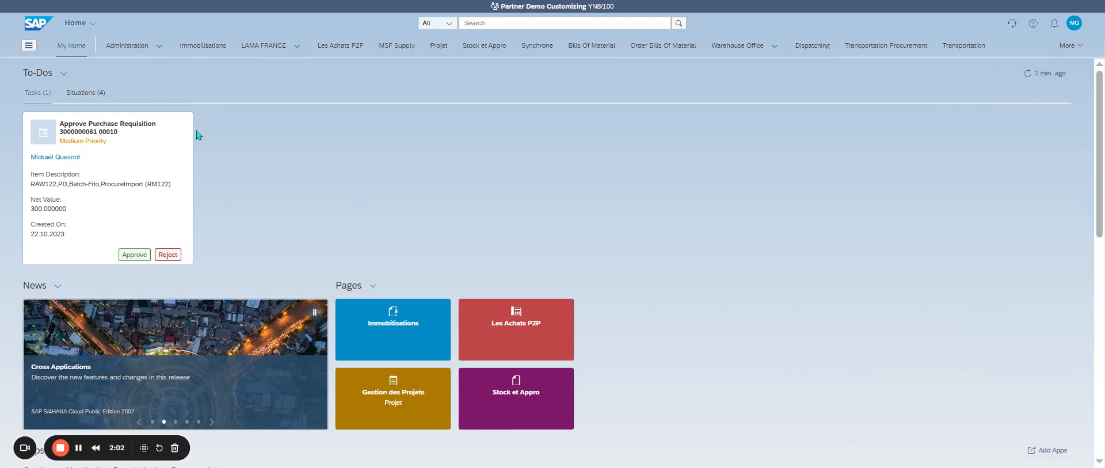
Open the Manage Product Master Data app from the recently used apps on the home page.
{"action": "scroll", "coordinate": [256, 165], "scroll_direction": "down", "scroll_amount": 2}
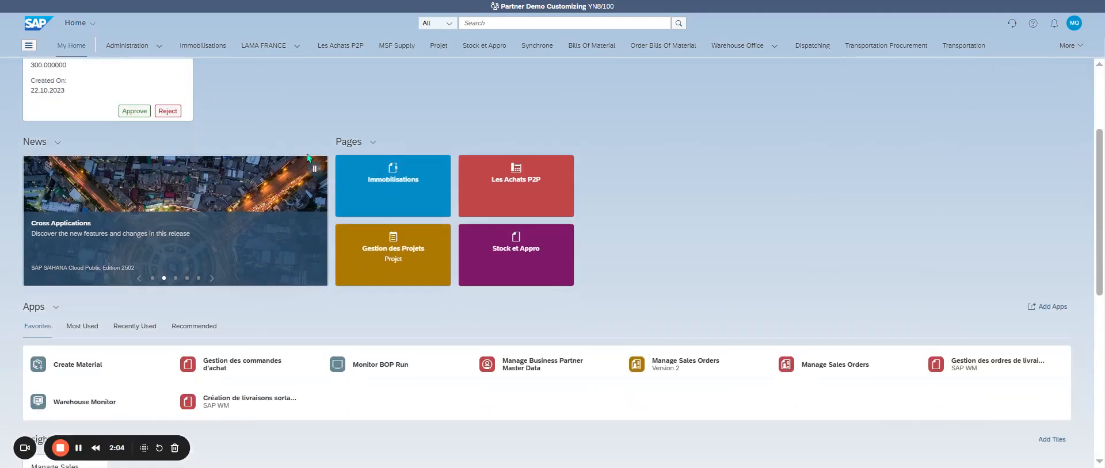
{"action": "scroll", "coordinate": [636, 190], "scroll_direction": "down", "scroll_amount": 2}
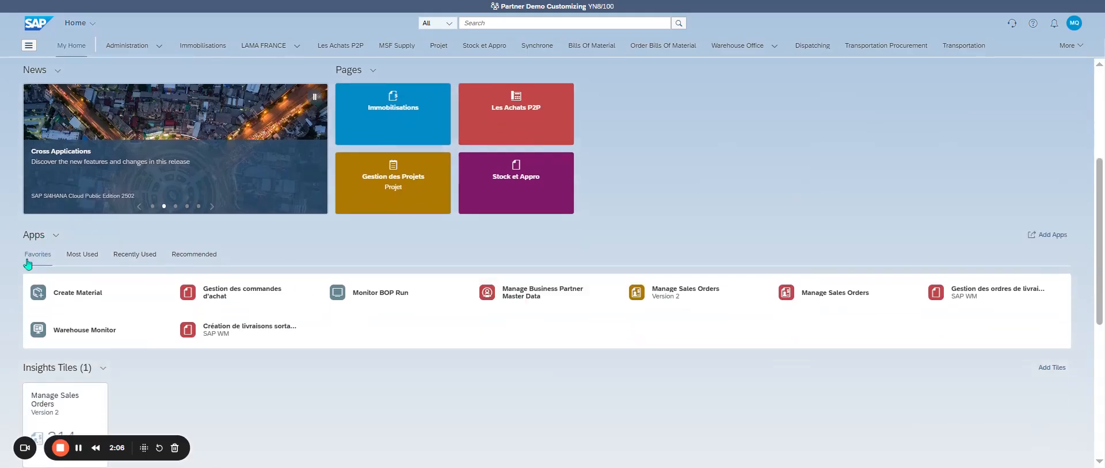
{"action": "left_click", "coordinate": [122, 257]}
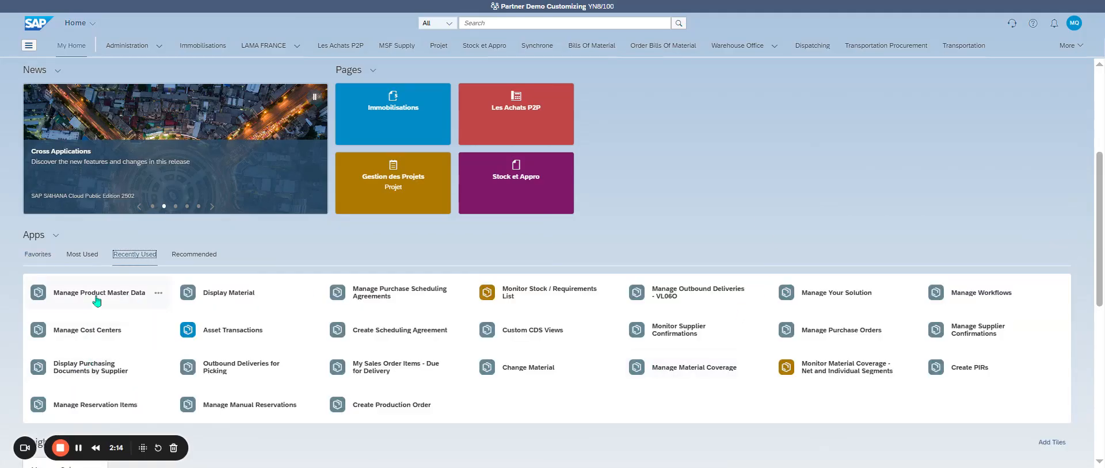
{"action": "left_click", "coordinate": [99, 299]}
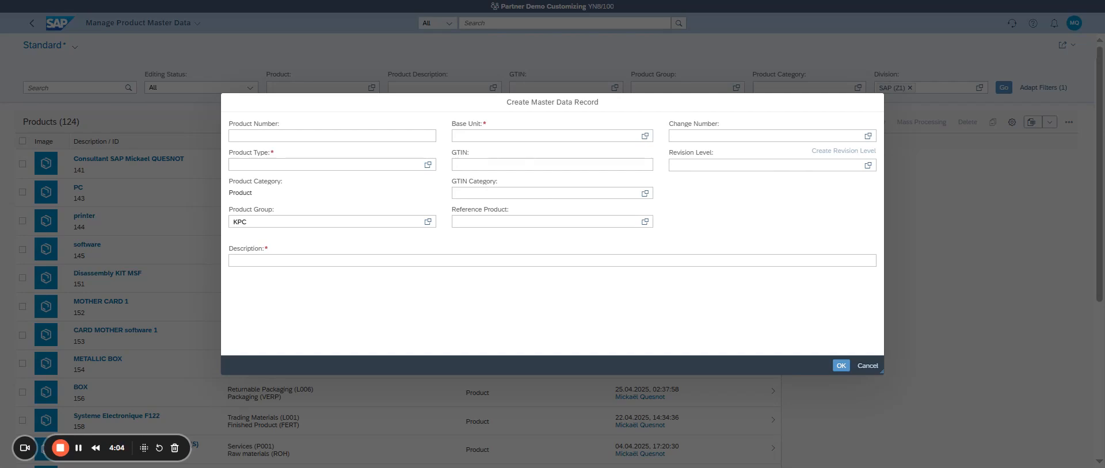
{"action": "left_click", "coordinate": [552, 102]}
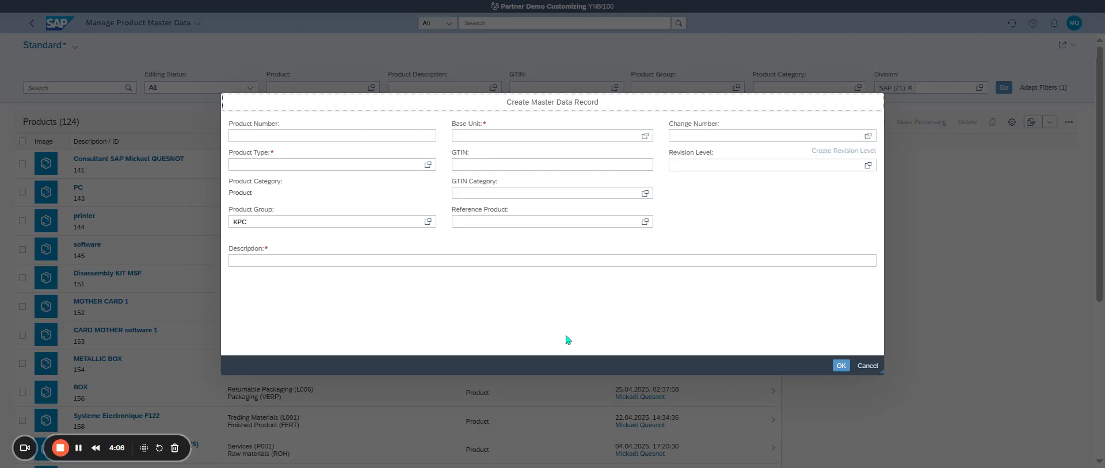
{"action": "left_click", "coordinate": [809, 2]}
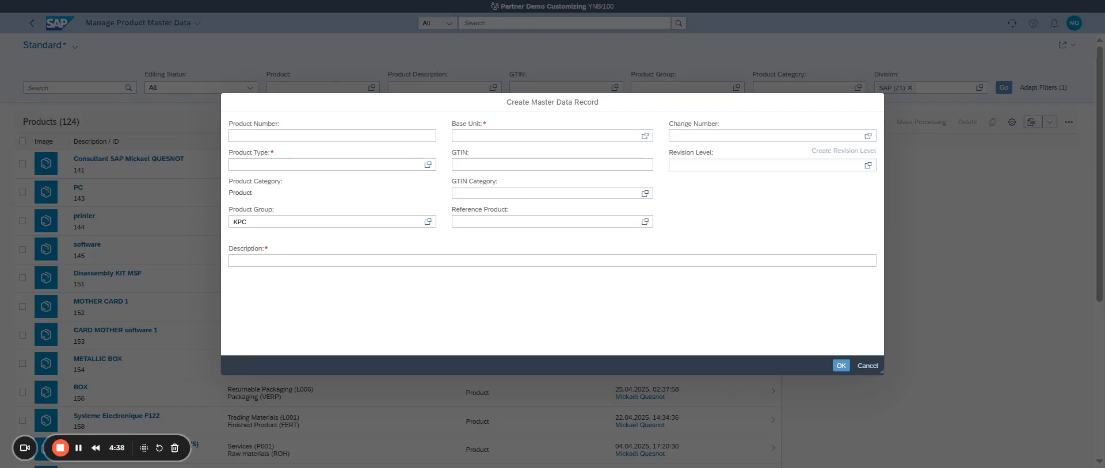
Enter product number RM129 and choose product type Raw materials (ROH) for the new master data record.
{"action": "left_click", "coordinate": [254, 136]}
{"action": "type", "text": "RM"}
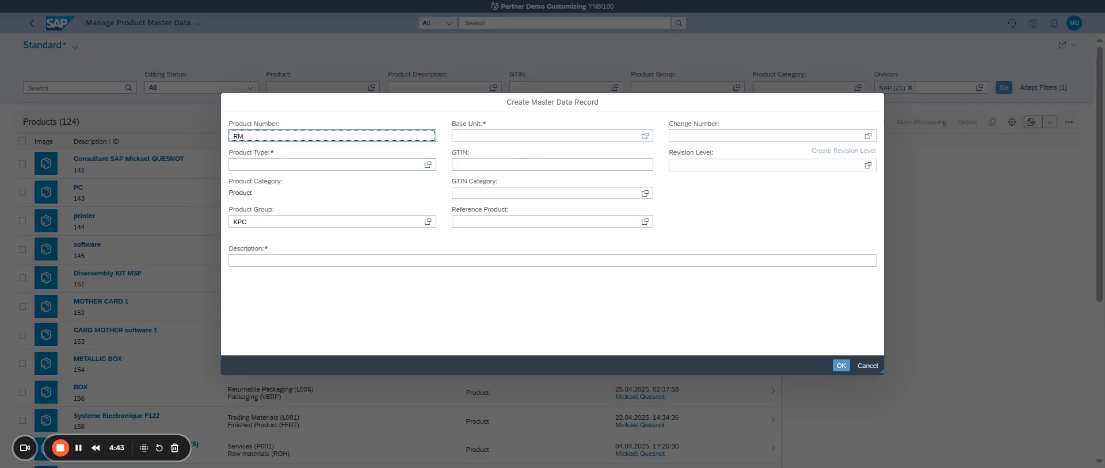
{"action": "type", "text": "129"}
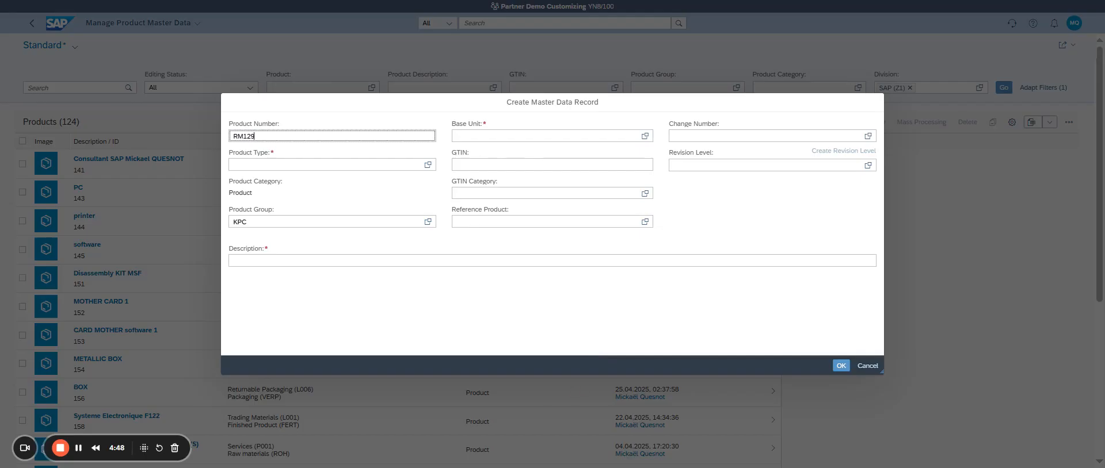
{"action": "left_click", "coordinate": [315, 165]}
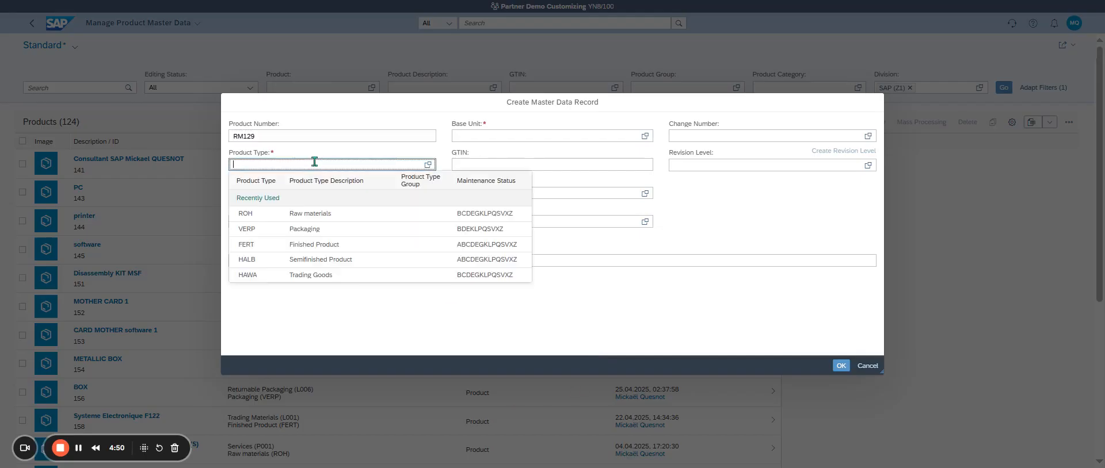
{"action": "left_click", "coordinate": [322, 214]}
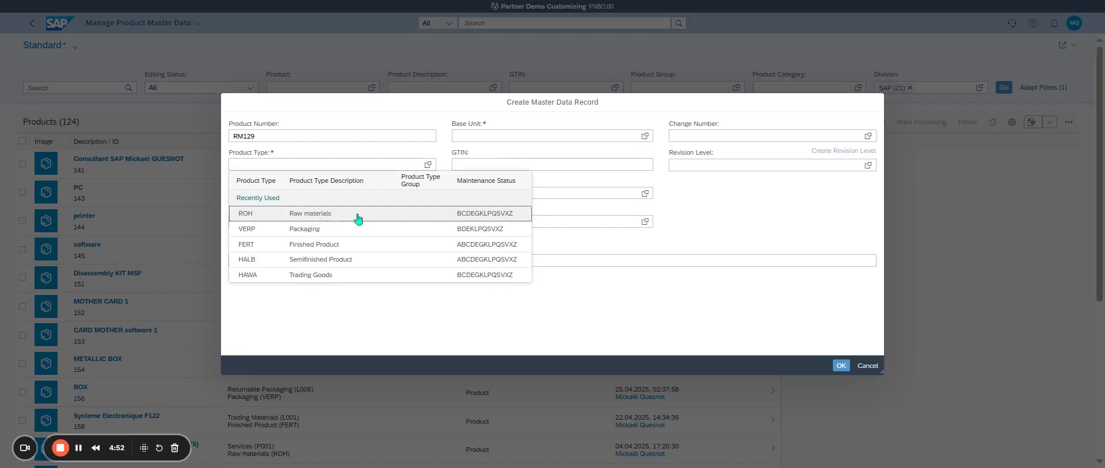
Set the product group to Raw Materials (L002) and the base unit to Piece (PC).
{"action": "left_click", "coordinate": [321, 221]}
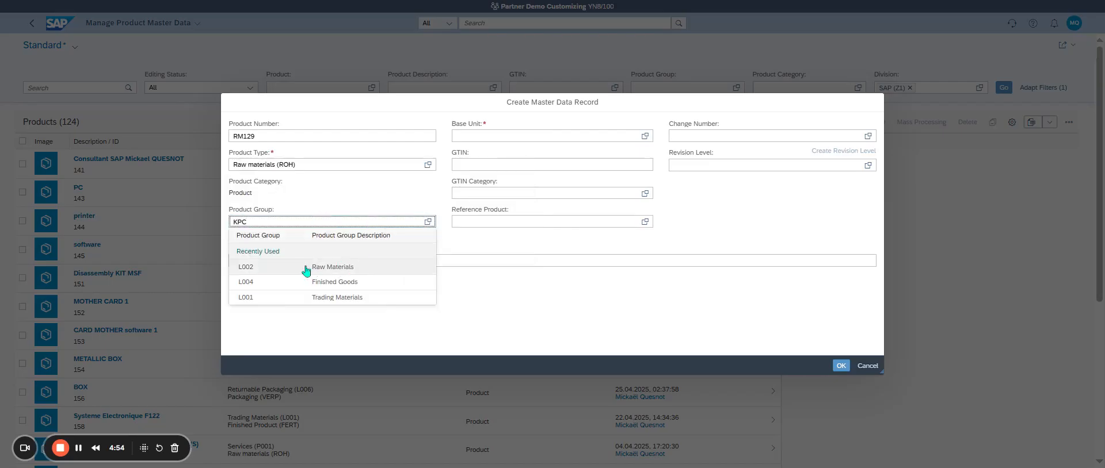
{"action": "left_click", "coordinate": [341, 269]}
{"action": "left_click", "coordinate": [573, 136]}
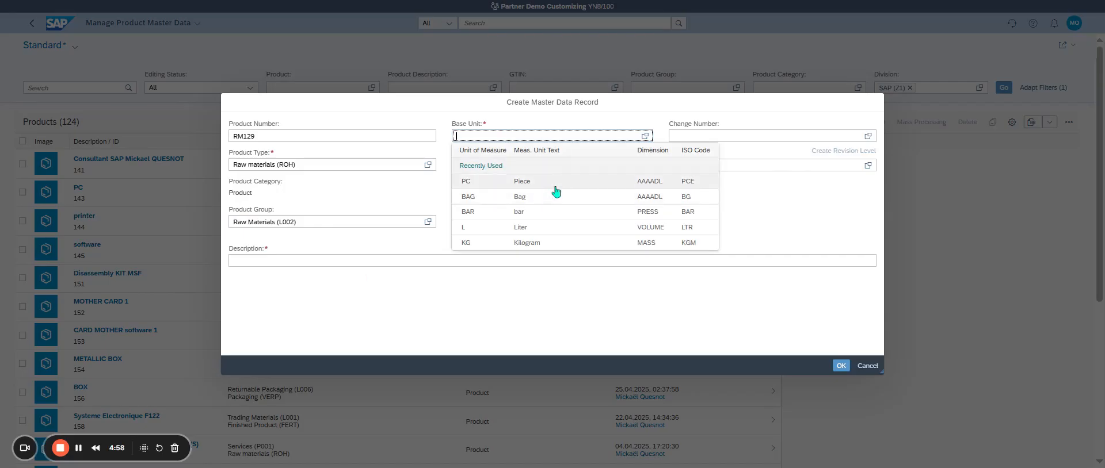
{"action": "left_click", "coordinate": [555, 192]}
Give the new record the description "Light" and confirm it to open the product draft.
{"action": "left_click", "coordinate": [270, 260]}
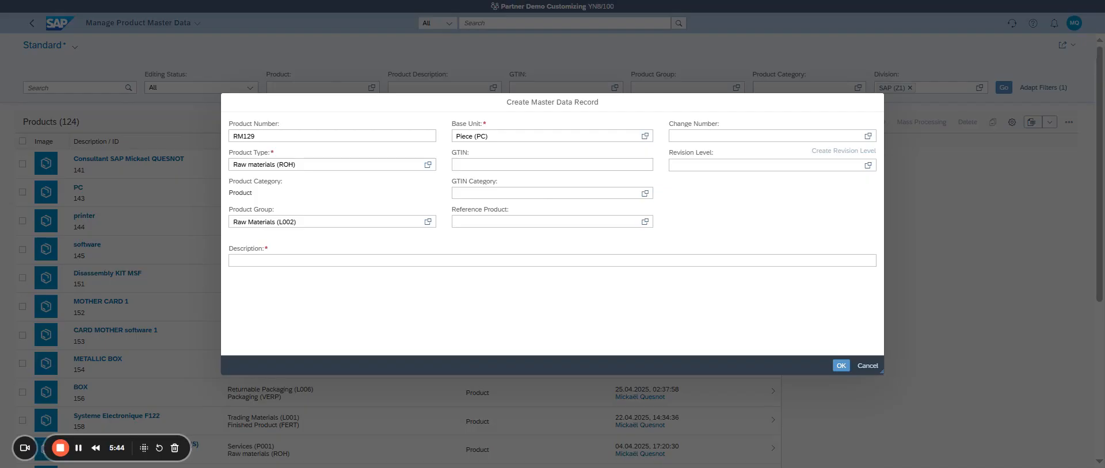
{"action": "left_click", "coordinate": [343, 260]}
{"action": "type", "text": "Light"}
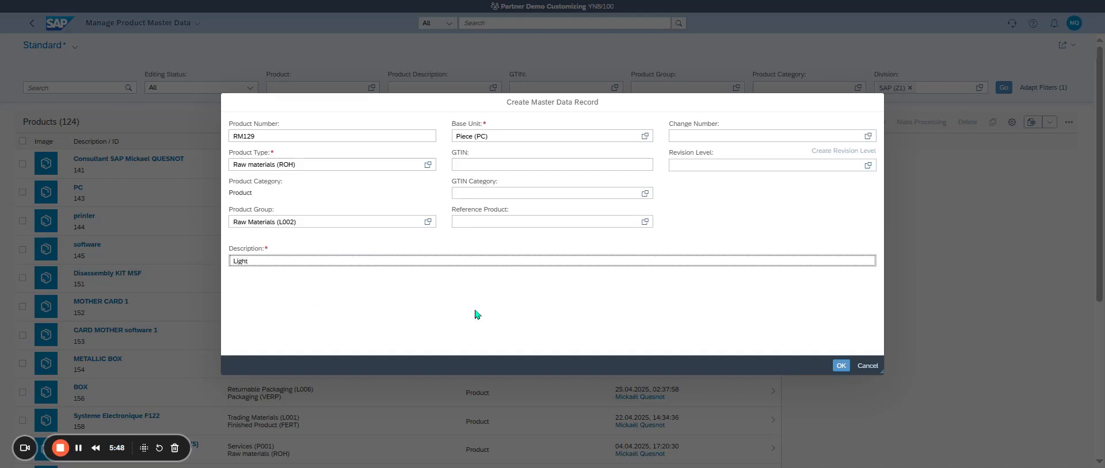
{"action": "double_click", "coordinate": [282, 133]}
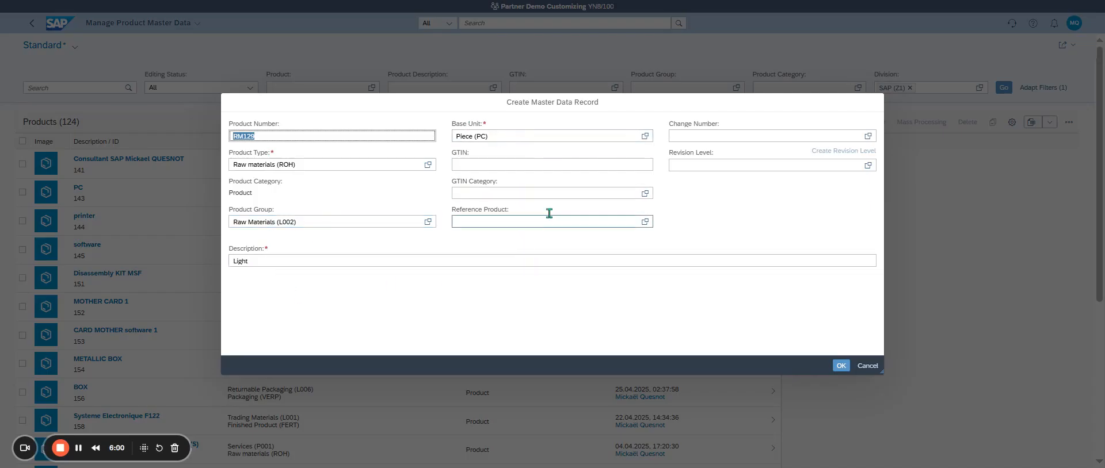
{"action": "left_click", "coordinate": [839, 368]}
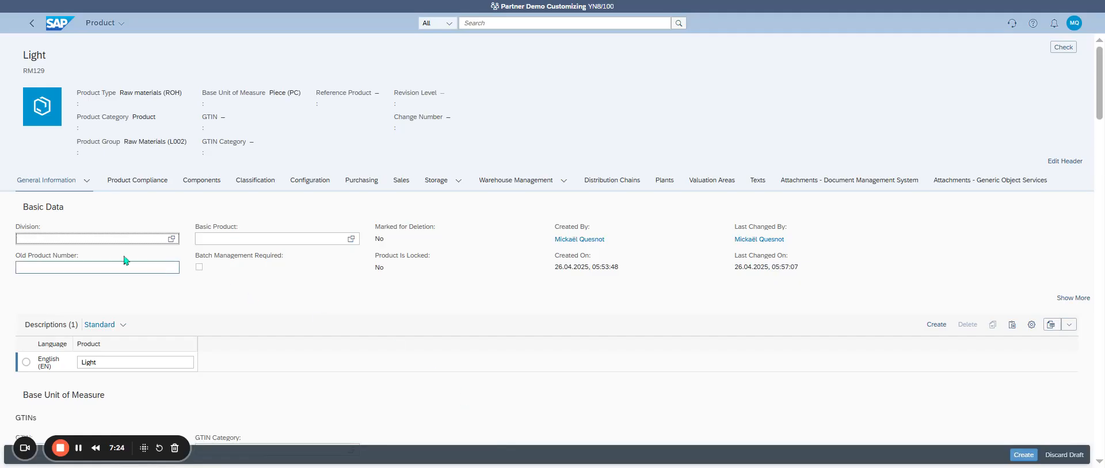
Assign the division SAP (Z1) and add a French (FR) product description reading "Lumiere".
{"action": "left_click", "coordinate": [171, 239]}
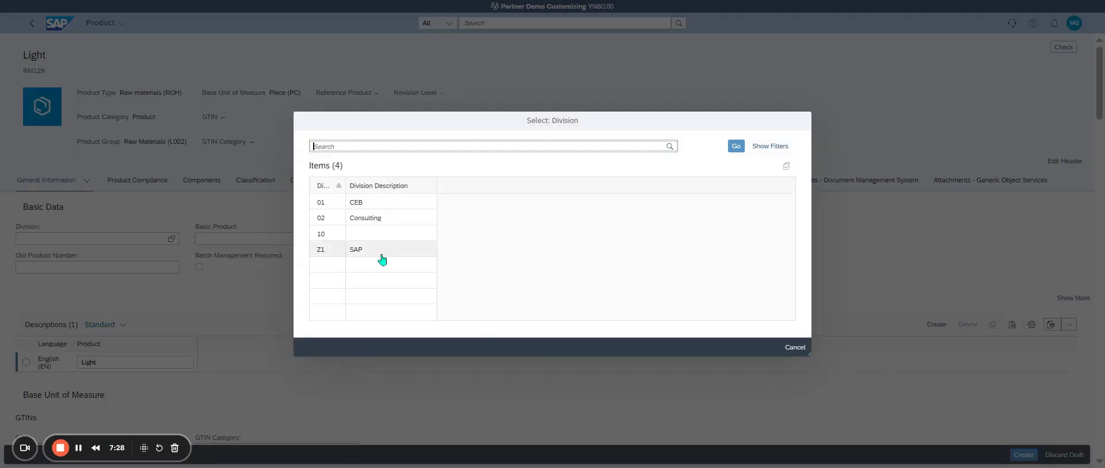
{"action": "left_click", "coordinate": [380, 255]}
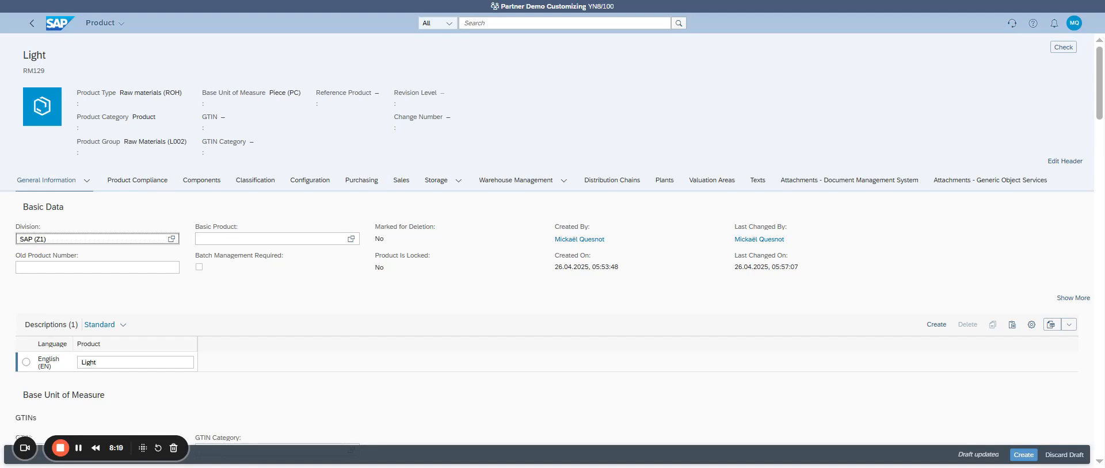
{"action": "left_click", "coordinate": [933, 326]}
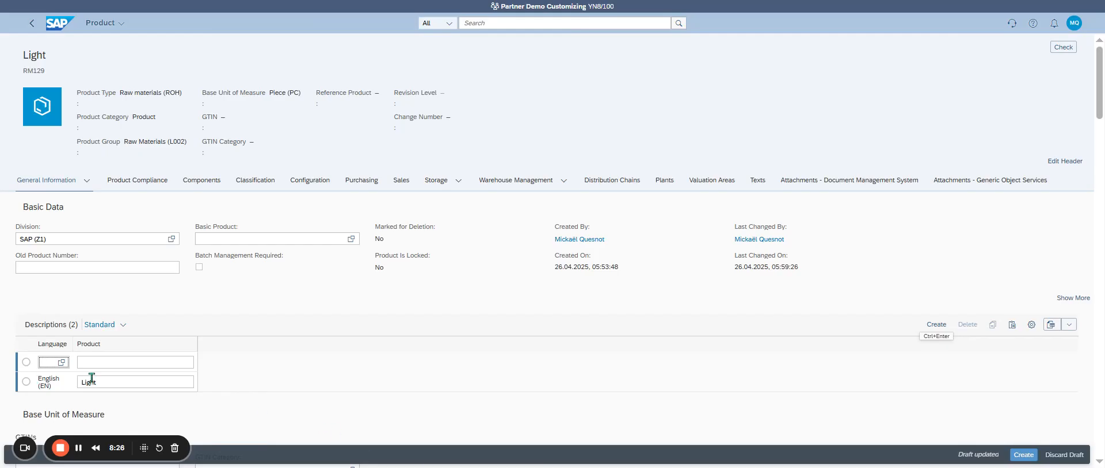
{"action": "type", "text": "FR"}
{"action": "key", "text": "Tab"}
{"action": "type", "text": "Lumiere"}
Expand the base unit of measure details and set the weight unit to gram (G).
{"action": "scroll", "coordinate": [347, 322], "scroll_direction": "down", "scroll_amount": 3}
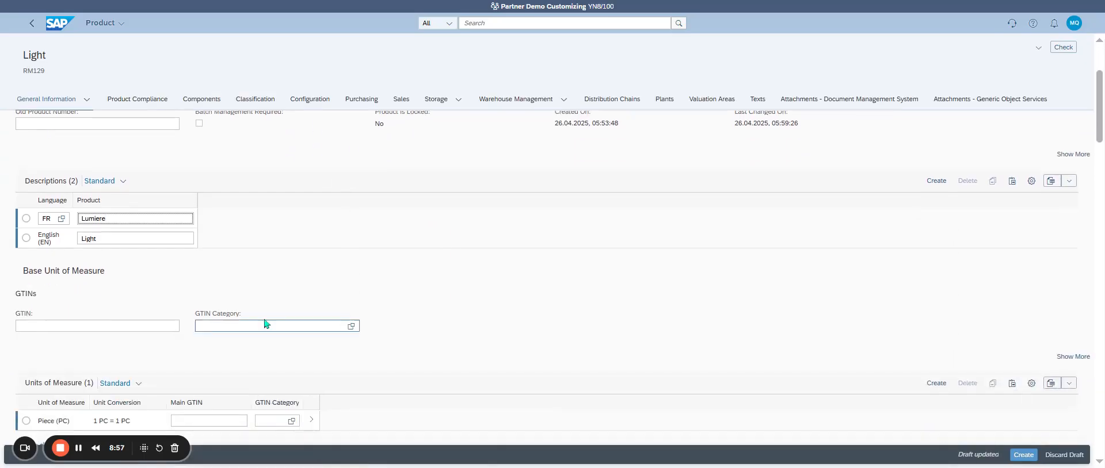
{"action": "left_click", "coordinate": [1074, 357]}
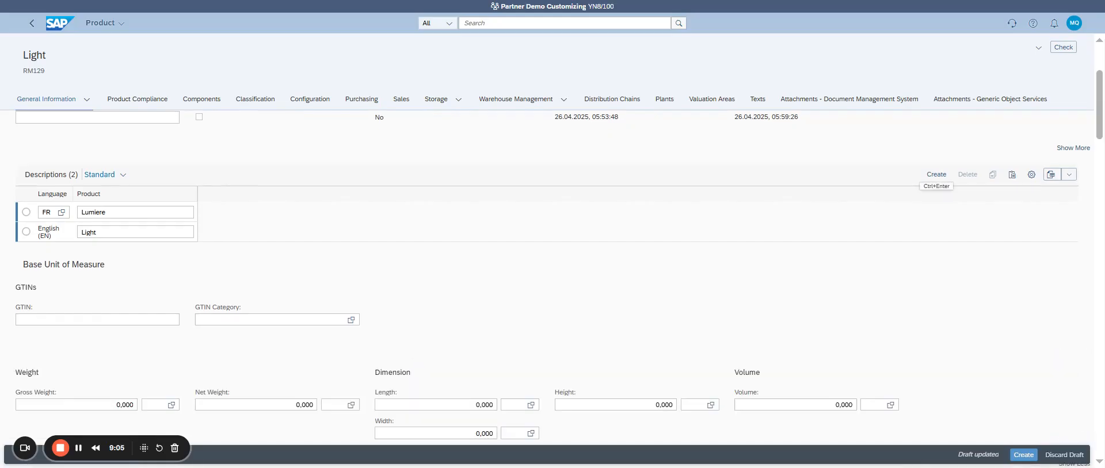
{"action": "scroll", "coordinate": [625, 265], "scroll_direction": "down", "scroll_amount": 1}
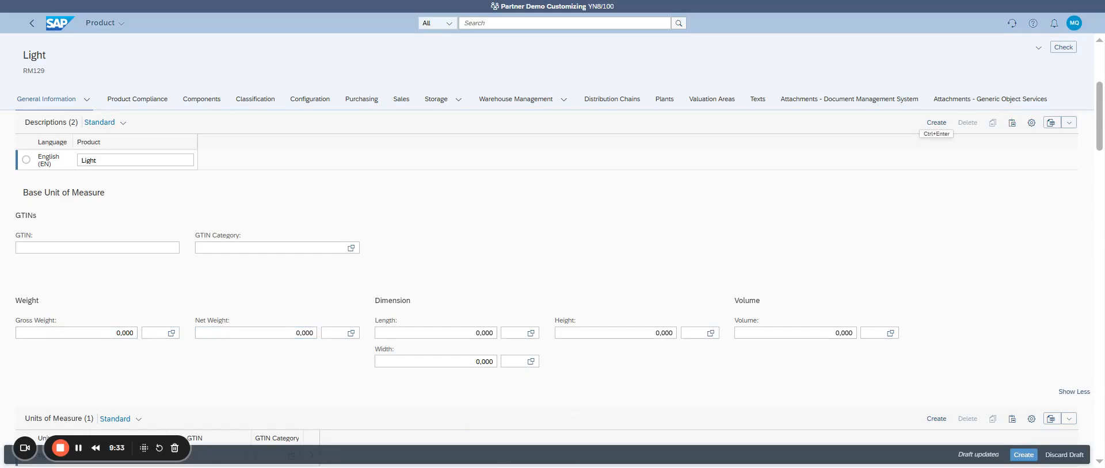
{"action": "left_click", "coordinate": [93, 332]}
{"action": "left_click", "coordinate": [151, 335]}
{"action": "type", "text": "G"}
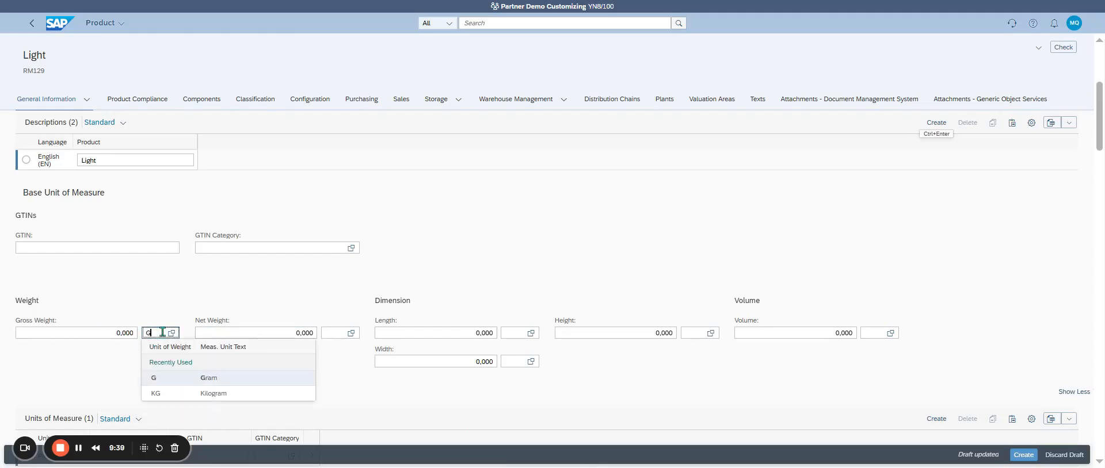
{"action": "key", "text": "Return"}
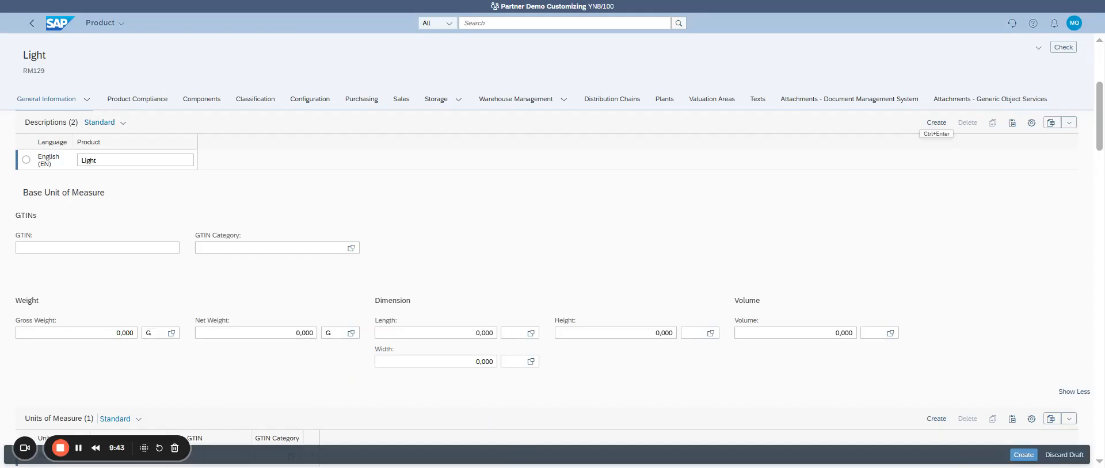
Set both the net weight and the gross weight of the product to 2 G.
{"action": "left_click", "coordinate": [293, 333]}
{"action": "type", "text": "1"}
{"action": "key", "text": "BackSpace"}
{"action": "type", "text": "2"}
{"action": "key", "text": "shift+Tab"}
{"action": "key", "text": "shift+Tab"}
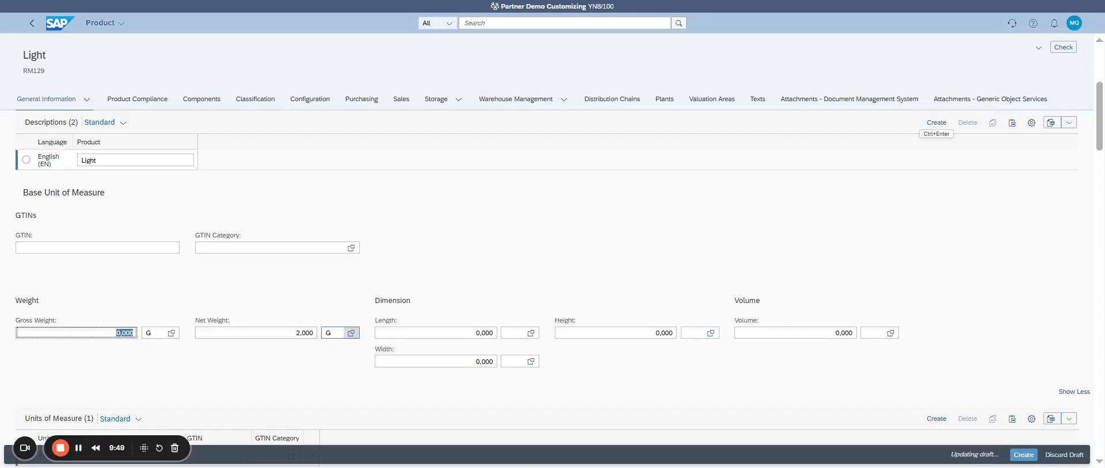
{"action": "type", "text": "2"}
{"action": "left_click", "coordinate": [287, 358]}
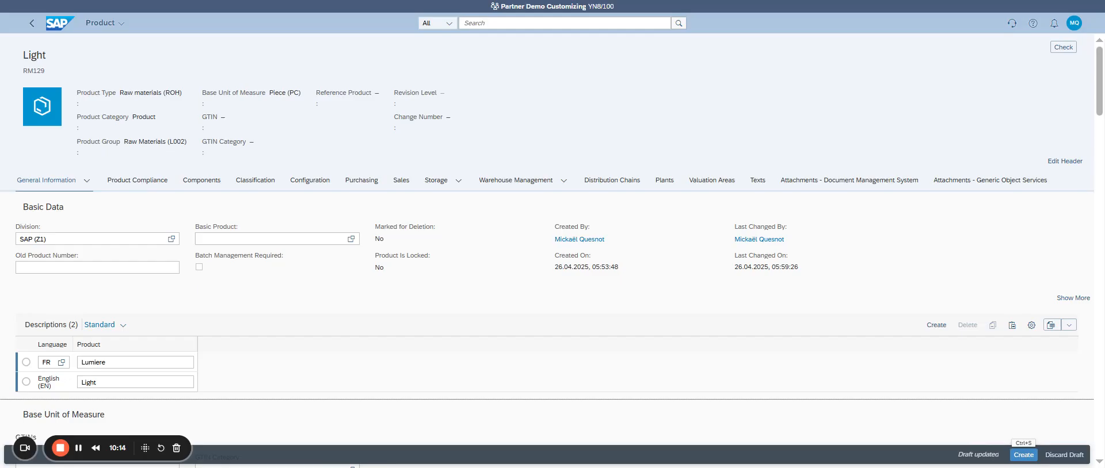
Create the product from the draft, proceeding despite the potential duplicates.
{"action": "left_click", "coordinate": [1023, 455]}
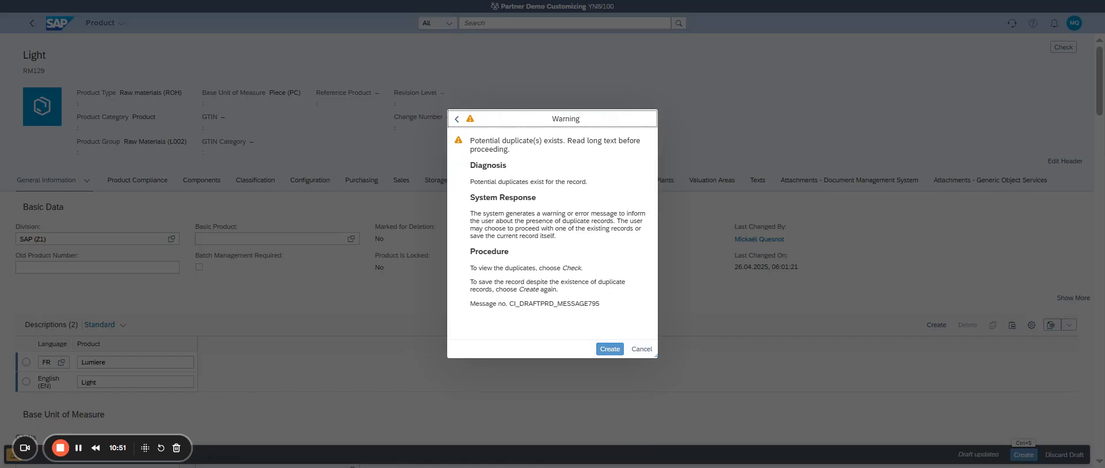
{"action": "left_click", "coordinate": [609, 349]}
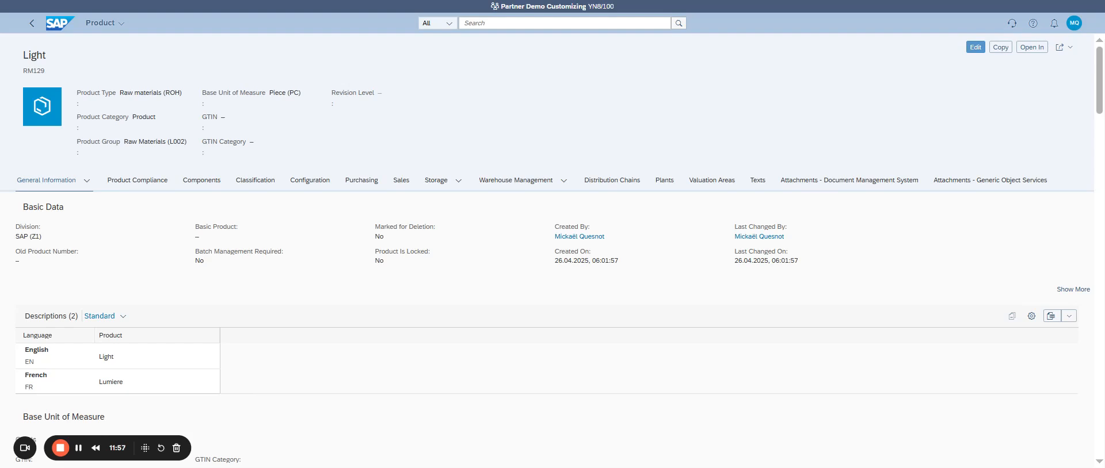
Put the saved product into edit mode and start a new plant record for it.
{"action": "left_click", "coordinate": [976, 47]}
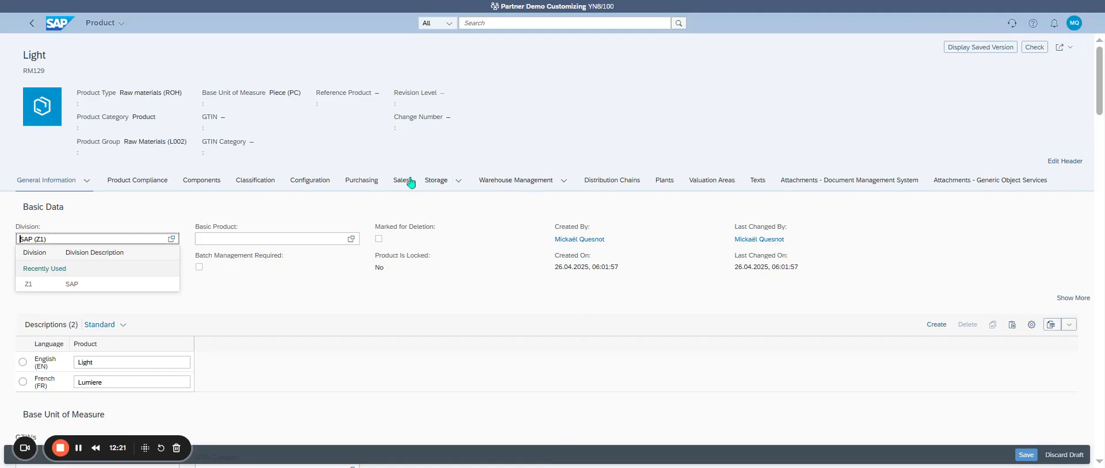
{"action": "left_click", "coordinate": [663, 183]}
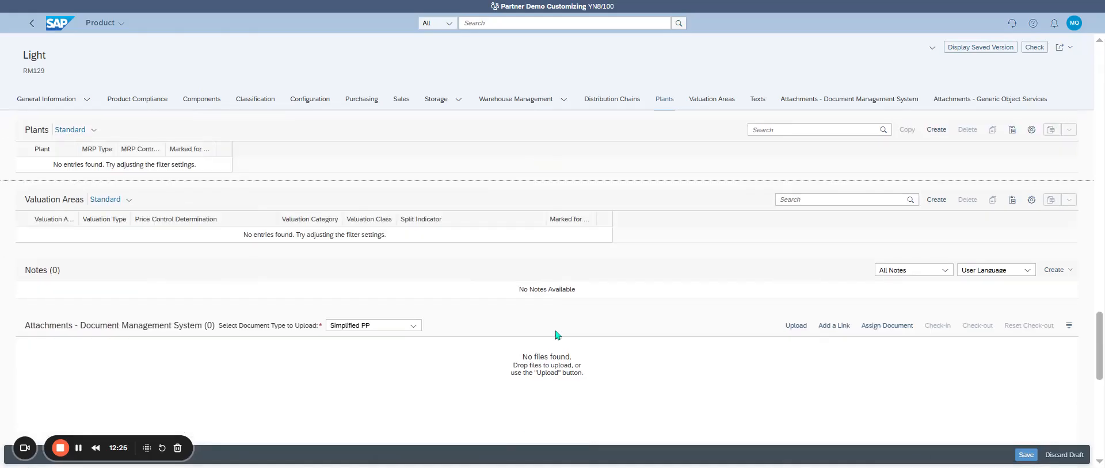
{"action": "left_click", "coordinate": [936, 131]}
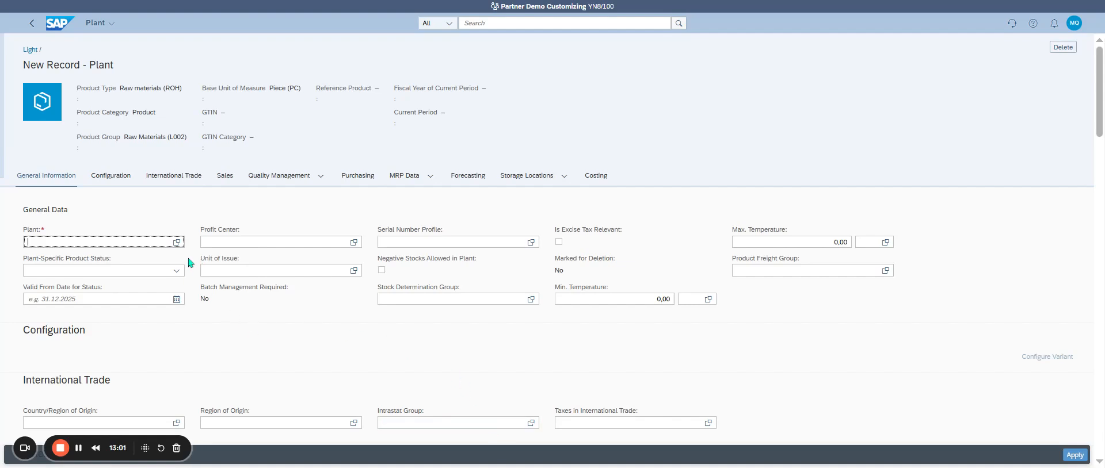
Assign the new plant record to plant KP01 and set its profit center to Direction KPC (10093101).
{"action": "type", "text": "KP01"}
{"action": "key", "text": "Tab"}
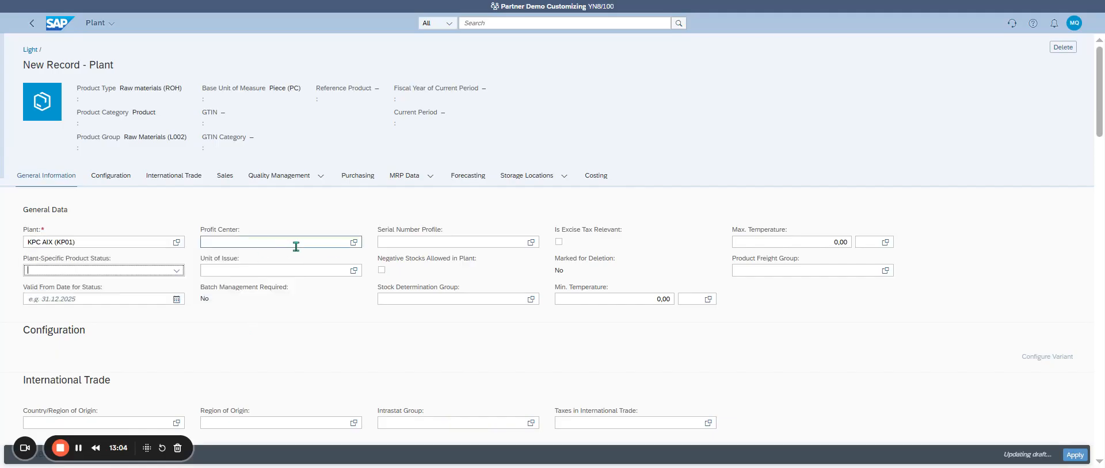
{"action": "left_click", "coordinate": [353, 242]}
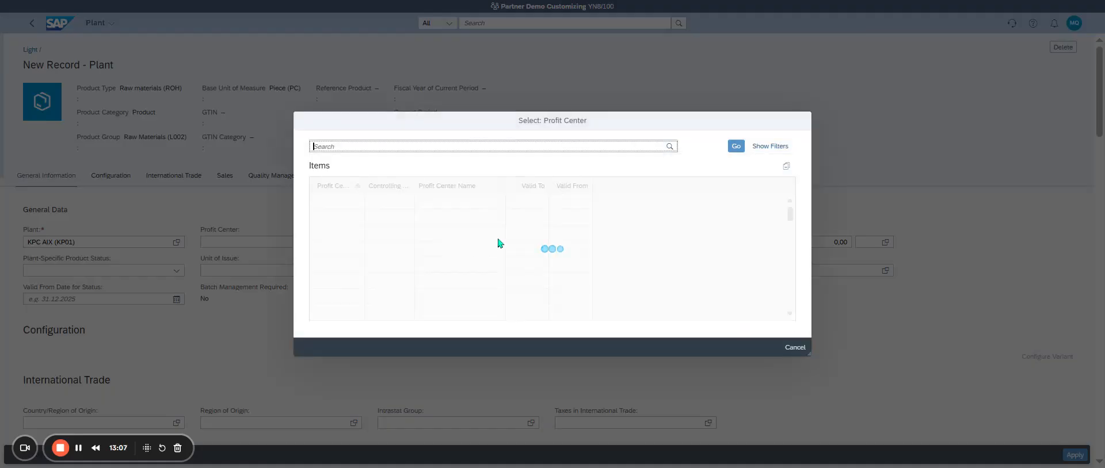
{"action": "scroll", "coordinate": [489, 293], "scroll_direction": "down", "scroll_amount": 3}
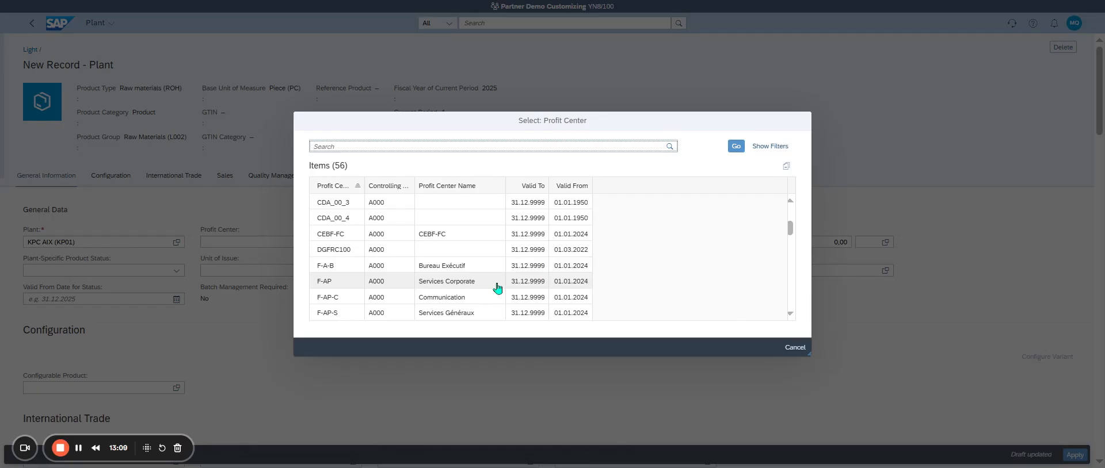
{"action": "scroll", "coordinate": [496, 288], "scroll_direction": "up", "scroll_amount": 4}
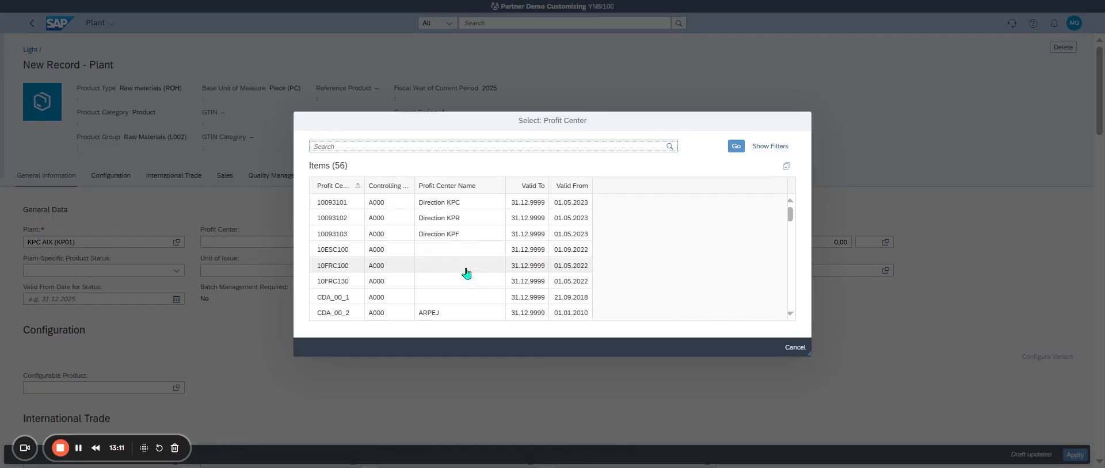
{"action": "left_click", "coordinate": [423, 205]}
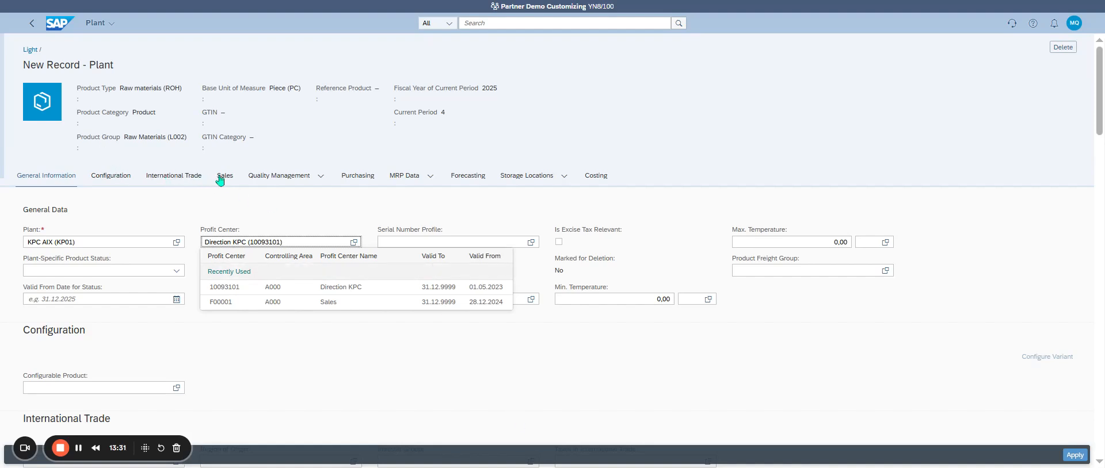
In the plant's purchasing data, set the purchasing group to KPC Purchasing (KPC) and allow automatic purchase orders.
{"action": "left_click", "coordinate": [357, 176]}
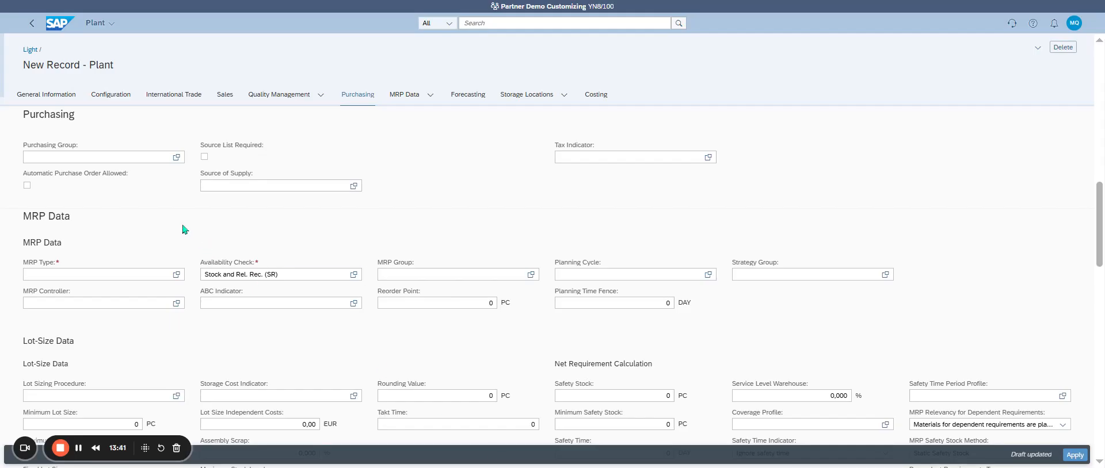
{"action": "left_click", "coordinate": [176, 157]}
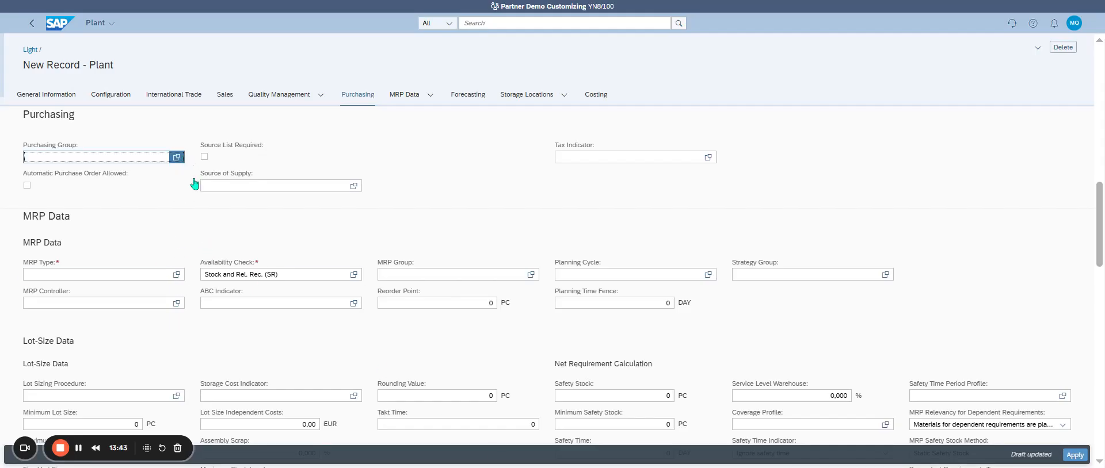
{"action": "left_click", "coordinate": [380, 297]}
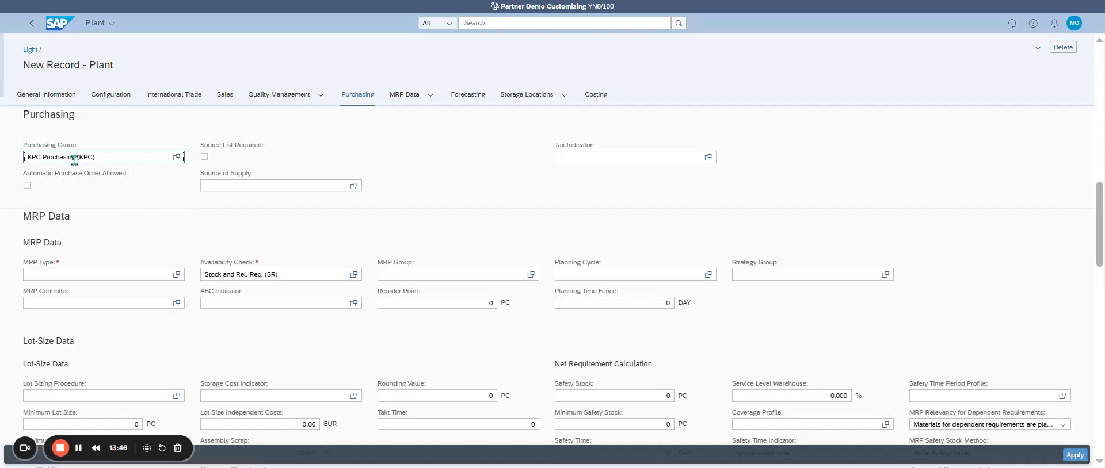
{"action": "left_click", "coordinate": [27, 185]}
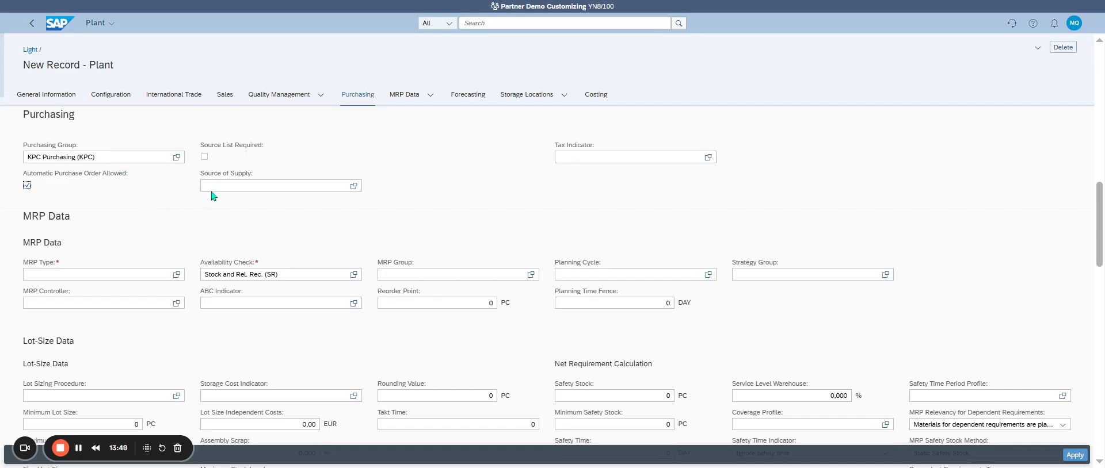
Mark the source list as required and set the purchasing tax indicator to Full Tax (1).
{"action": "left_click", "coordinate": [204, 157]}
{"action": "left_click", "coordinate": [644, 154]}
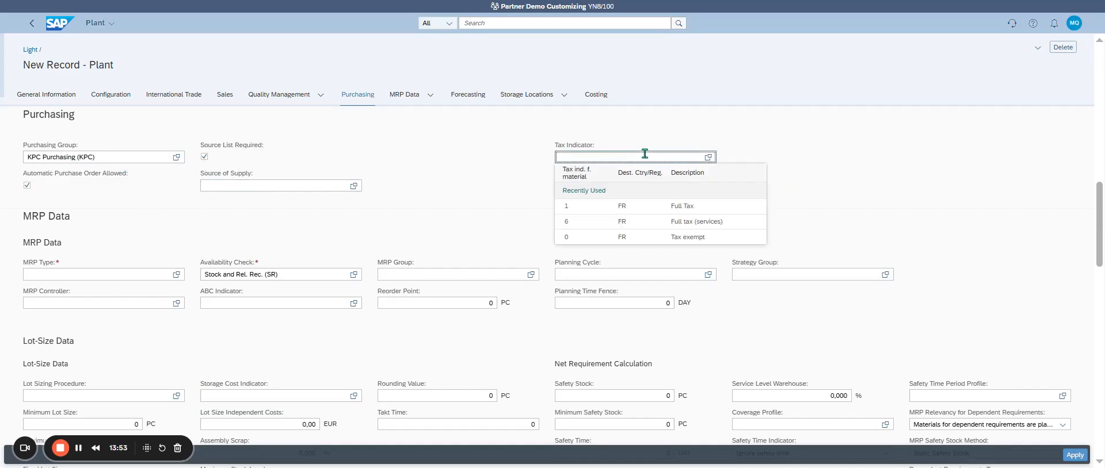
{"action": "left_click", "coordinate": [670, 207]}
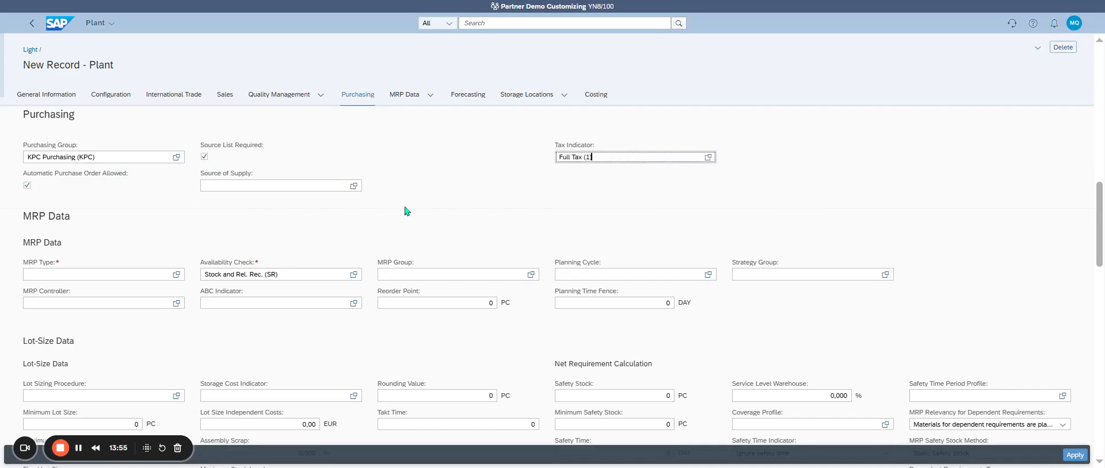
Set the MRP type to PD (forecast consumption) and the availability check to Stock and Plan. Rec. (SP).
{"action": "left_click", "coordinate": [175, 276]}
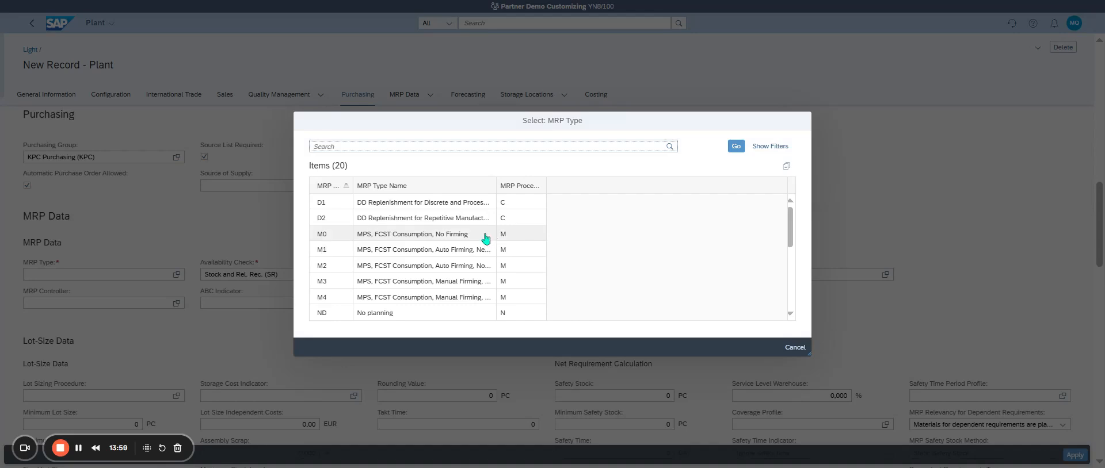
{"action": "scroll", "coordinate": [423, 291], "scroll_direction": "down", "scroll_amount": 5}
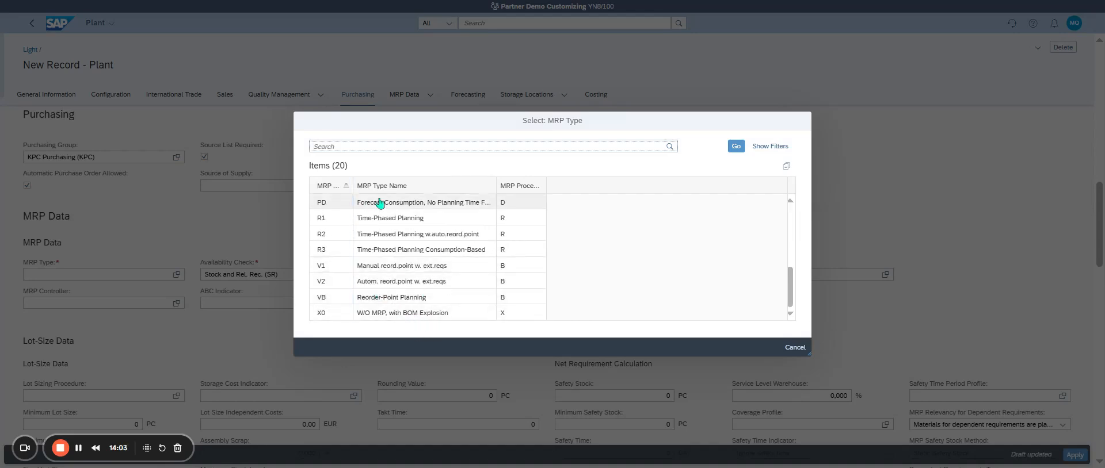
{"action": "left_click", "coordinate": [410, 203]}
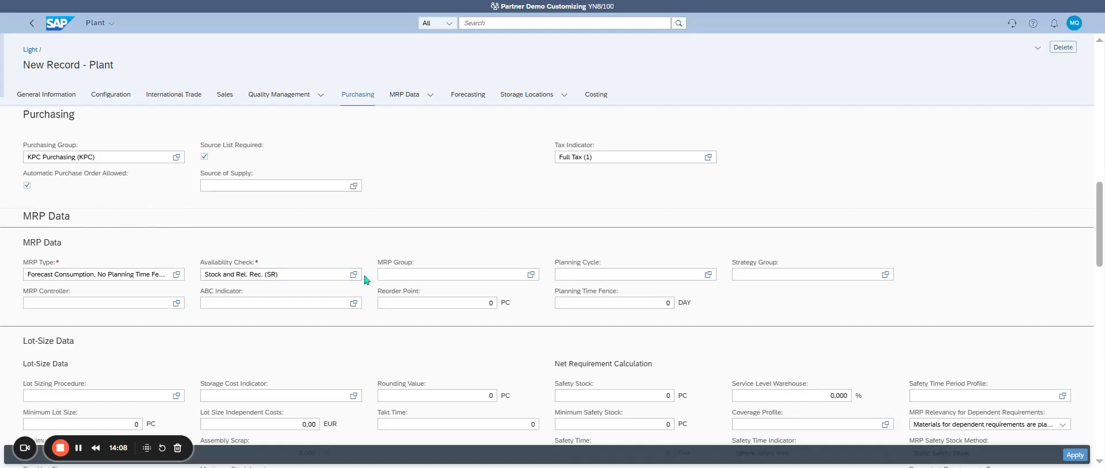
{"action": "left_click", "coordinate": [353, 275]}
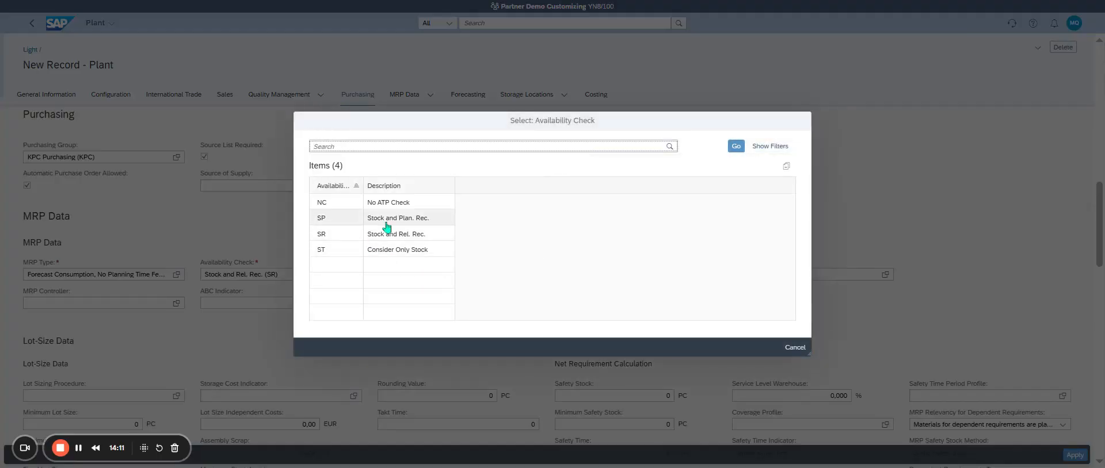
{"action": "left_click", "coordinate": [387, 220]}
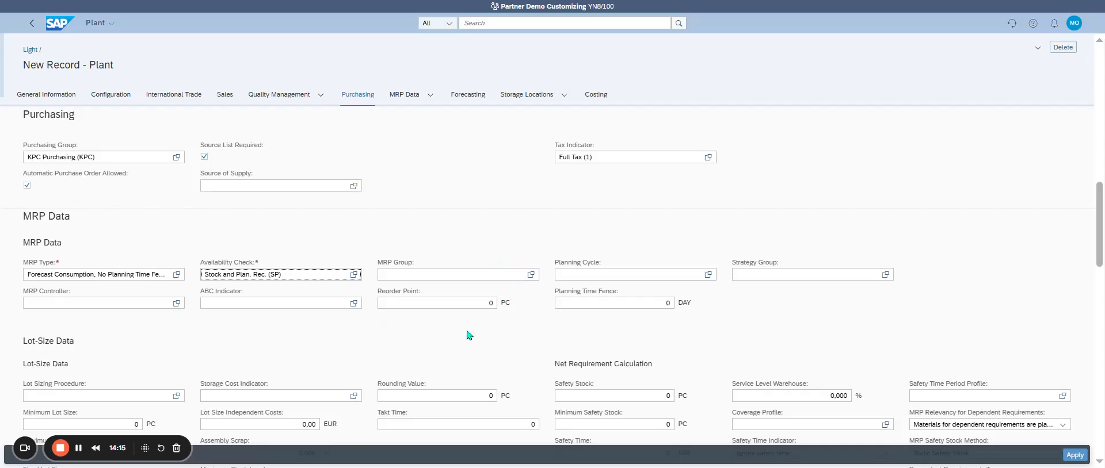
Set the lot sizing procedure to Weekly lot size (WB) and the MRP safety stock method to Time-Dependent Days of Supply.
{"action": "scroll", "coordinate": [223, 318], "scroll_direction": "down", "scroll_amount": 3}
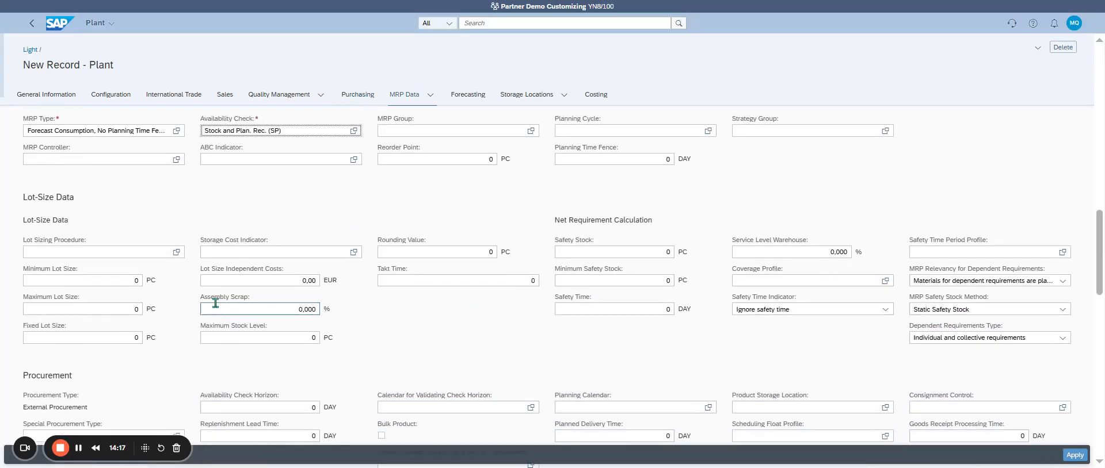
{"action": "left_click", "coordinate": [176, 252]}
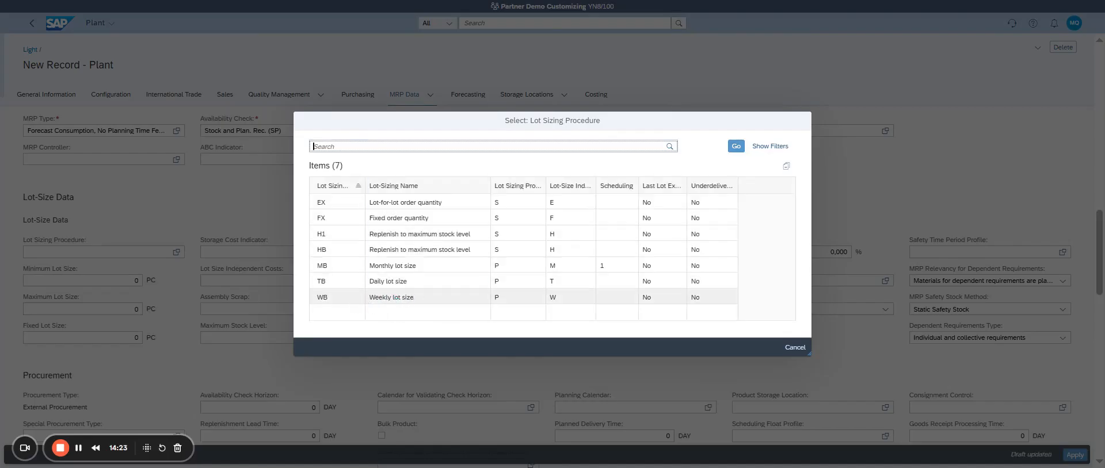
{"action": "left_click", "coordinate": [395, 297]}
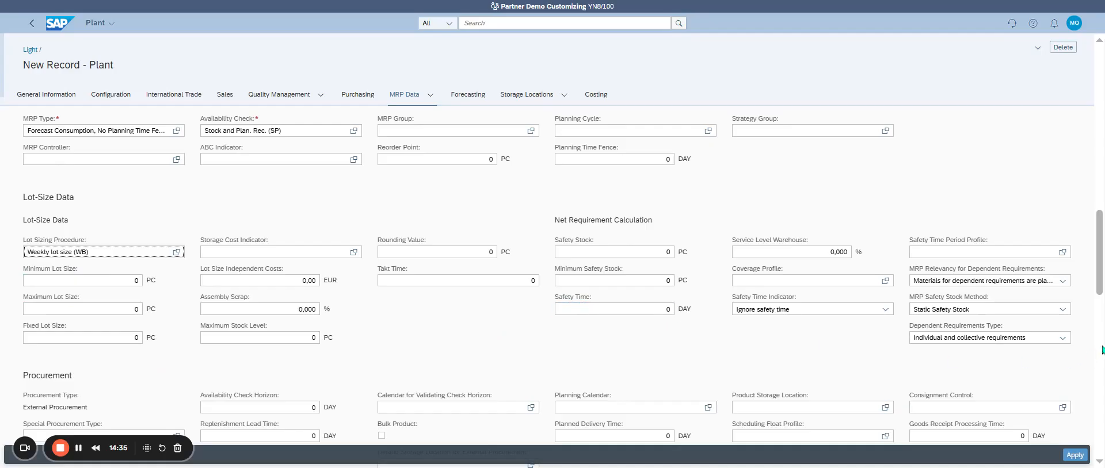
{"action": "left_click", "coordinate": [1061, 310]}
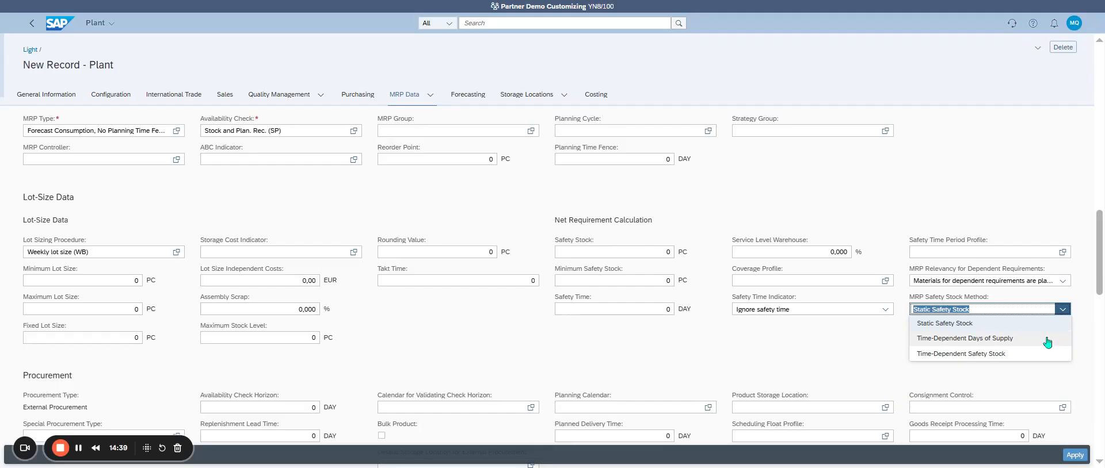
{"action": "left_click", "coordinate": [1017, 341]}
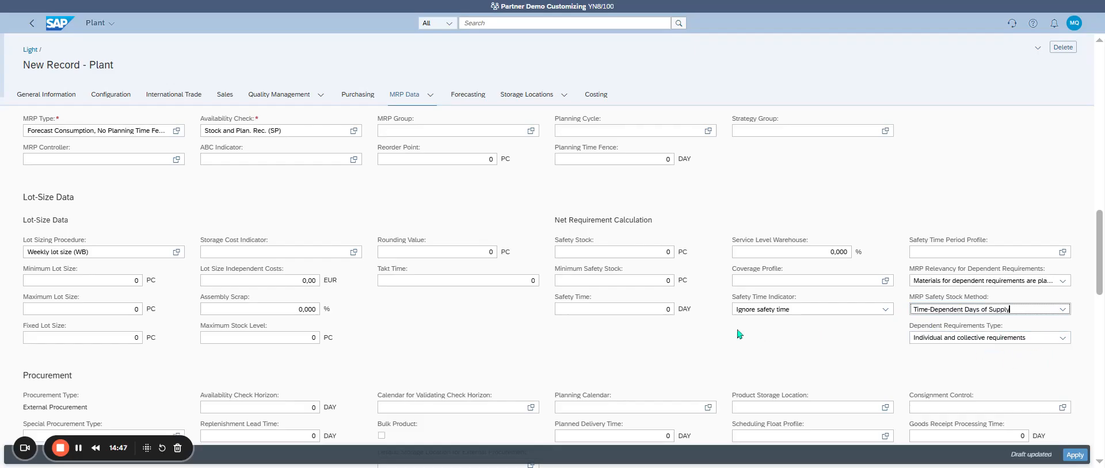
In the procurement data, set the default storage location for external procurement to Magasin central (KP01).
{"action": "scroll", "coordinate": [629, 325], "scroll_direction": "down", "scroll_amount": 3}
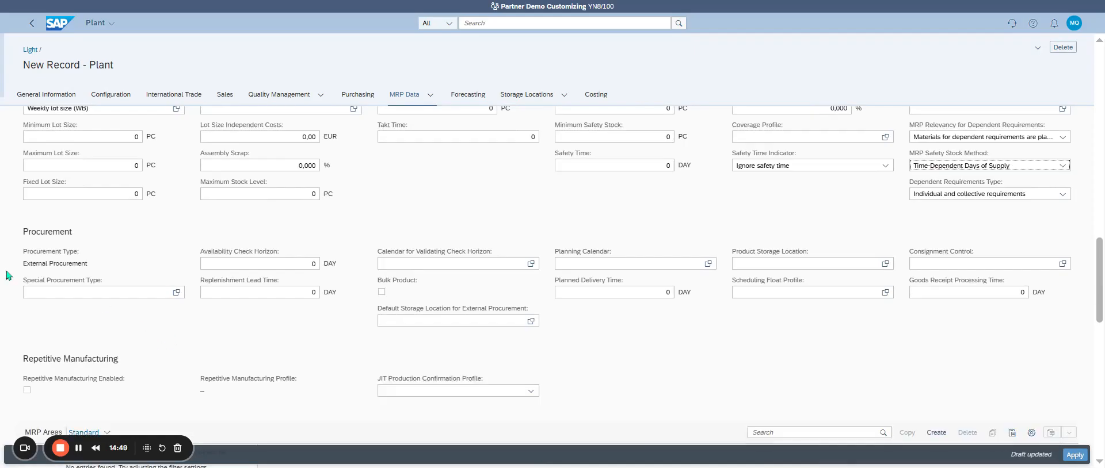
{"action": "left_click", "coordinate": [23, 266]}
{"action": "left_click_drag", "start_coordinate": [23, 266], "coordinate": [91, 264]}
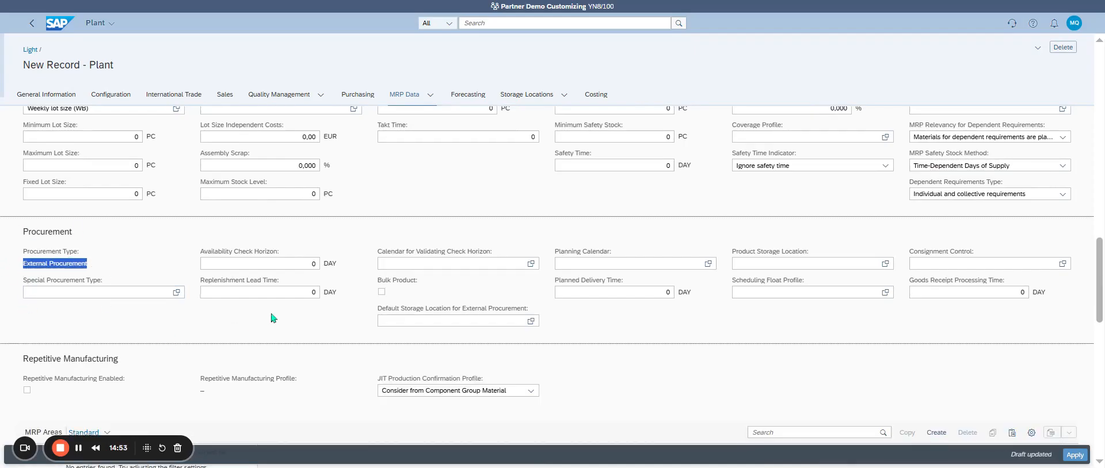
{"action": "scroll", "coordinate": [586, 268], "scroll_direction": "up", "scroll_amount": 2}
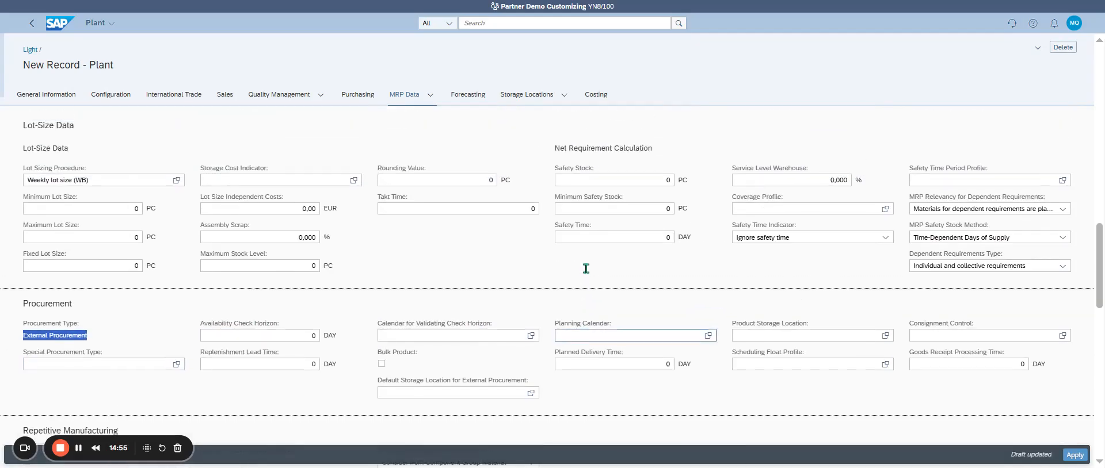
{"action": "scroll", "coordinate": [550, 316], "scroll_direction": "down", "scroll_amount": 2}
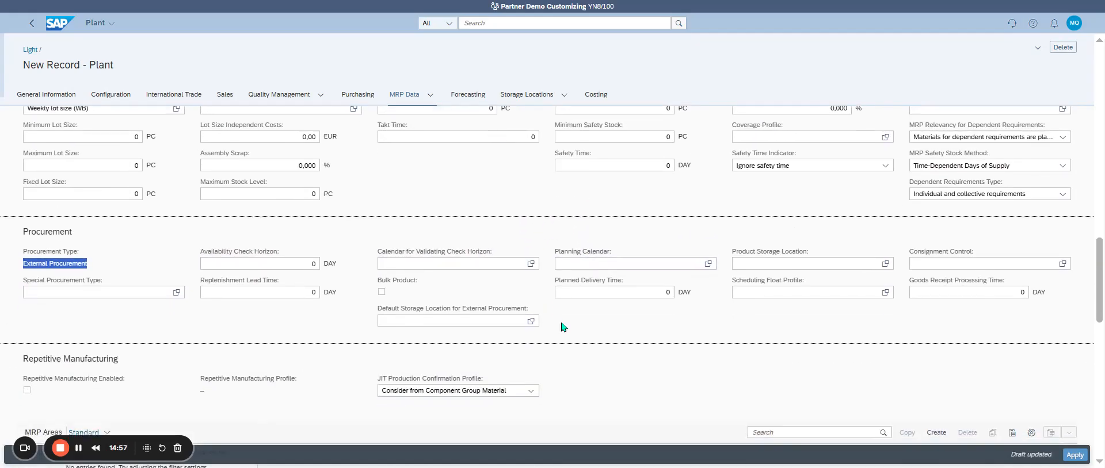
{"action": "left_click", "coordinate": [530, 321]}
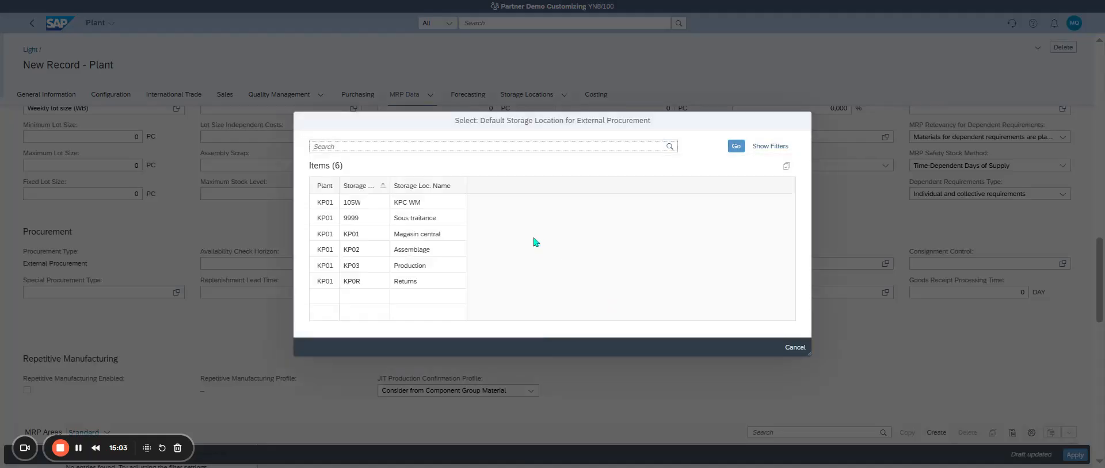
{"action": "left_click", "coordinate": [436, 236]}
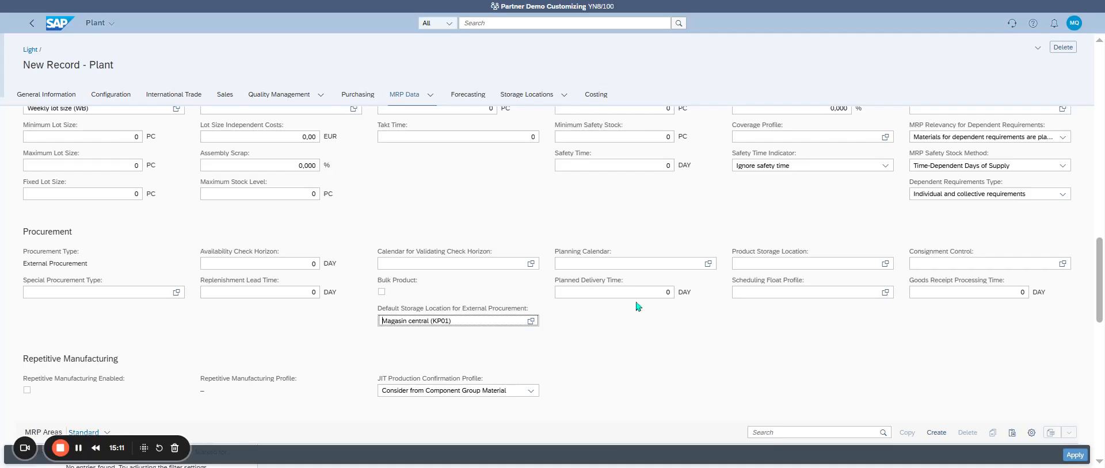
Set the planned delivery time in the procurement data to 1 day.
{"action": "left_click", "coordinate": [671, 293]}
{"action": "key", "text": "BackSpace"}
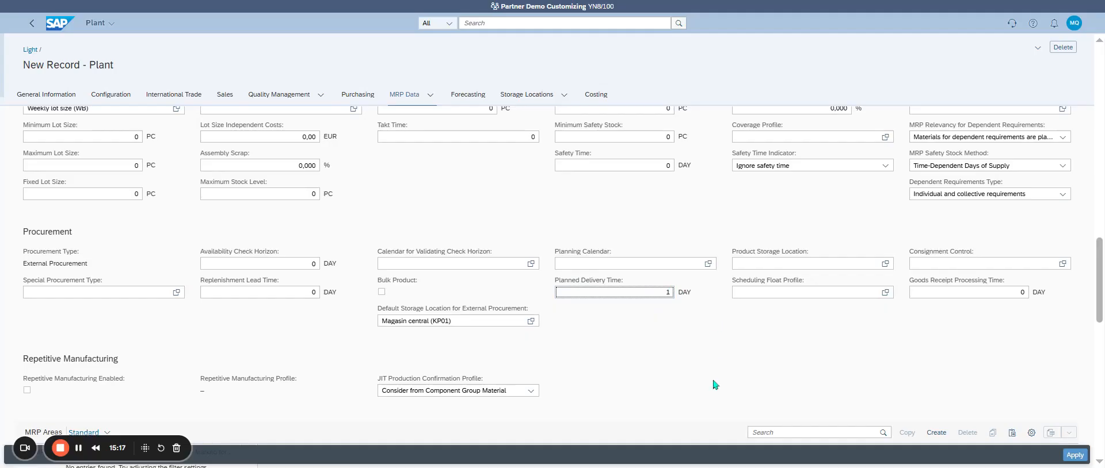
{"action": "key", "text": "Tab"}
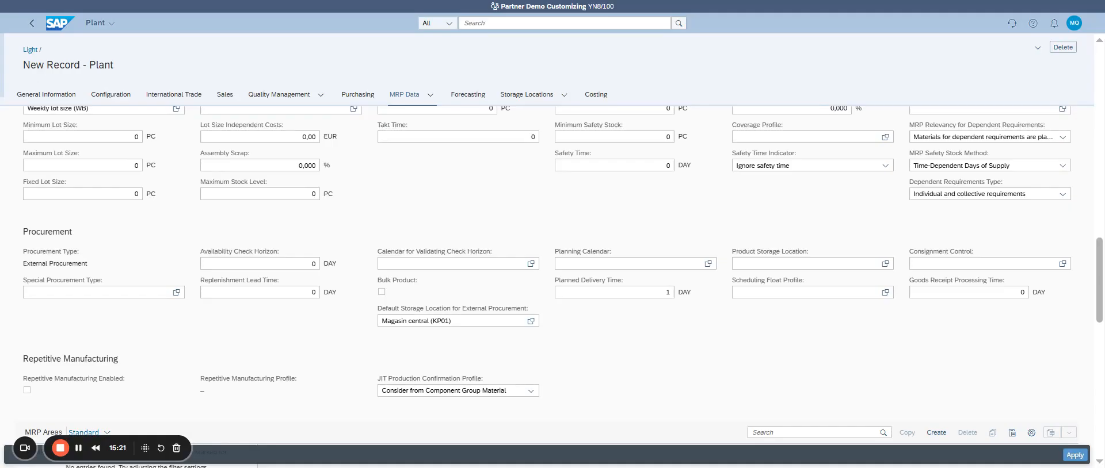
{"action": "key", "text": "shift+Tab"}
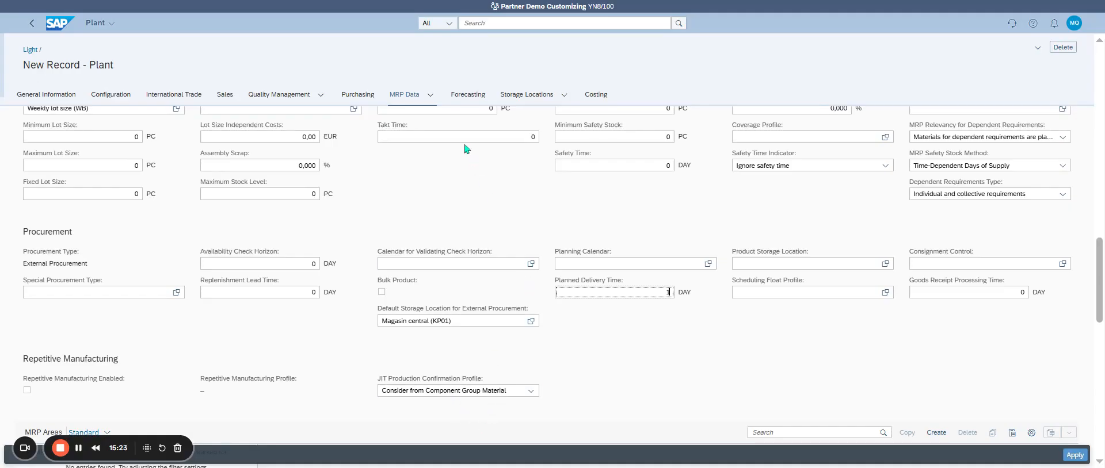
Add storage location KP01 with storage bin ROH1 to the plant record and apply the record to the product.
{"action": "left_click", "coordinate": [538, 103]}
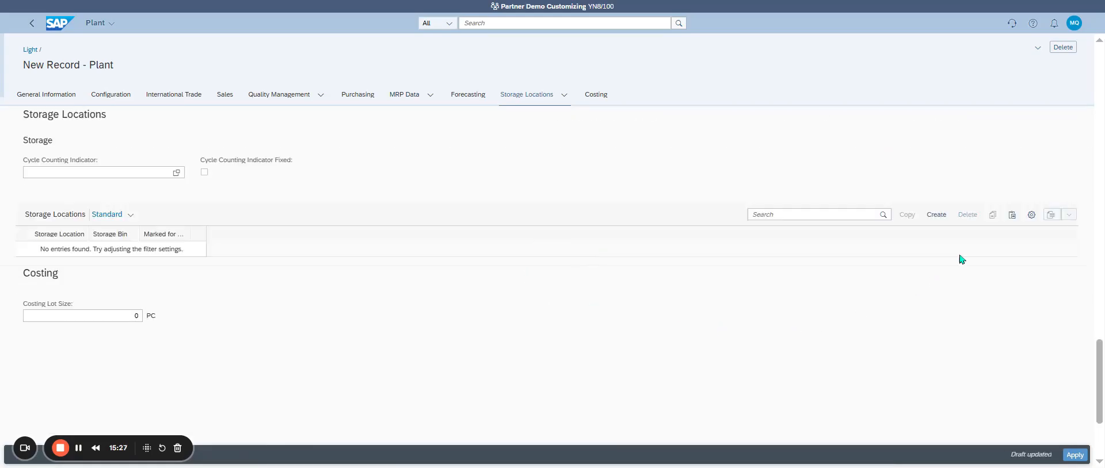
{"action": "left_click", "coordinate": [937, 219]}
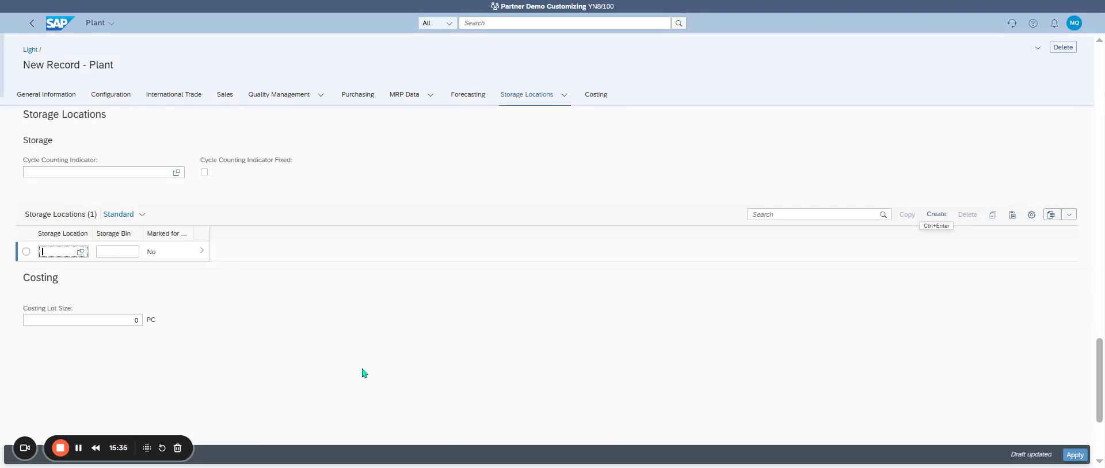
{"action": "left_click", "coordinate": [80, 251]}
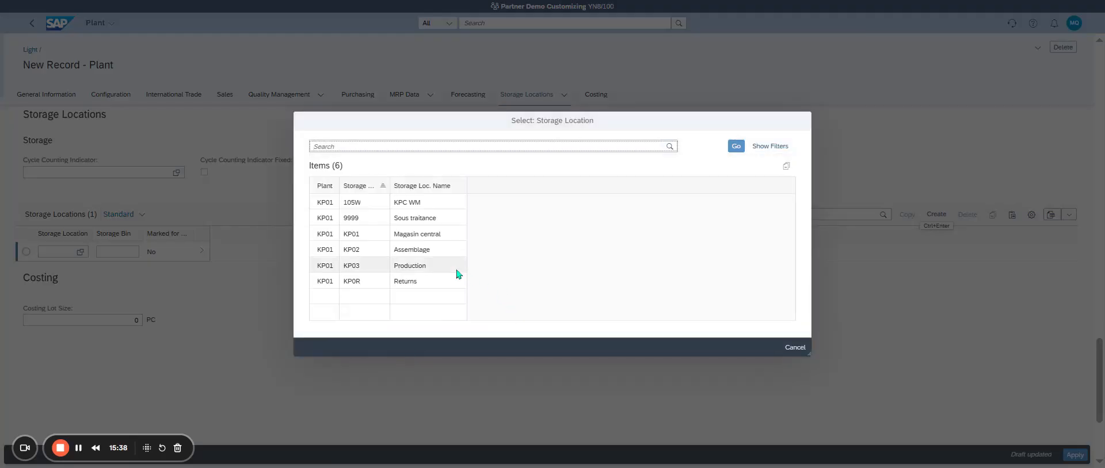
{"action": "left_click", "coordinate": [441, 241]}
{"action": "left_click", "coordinate": [120, 254]}
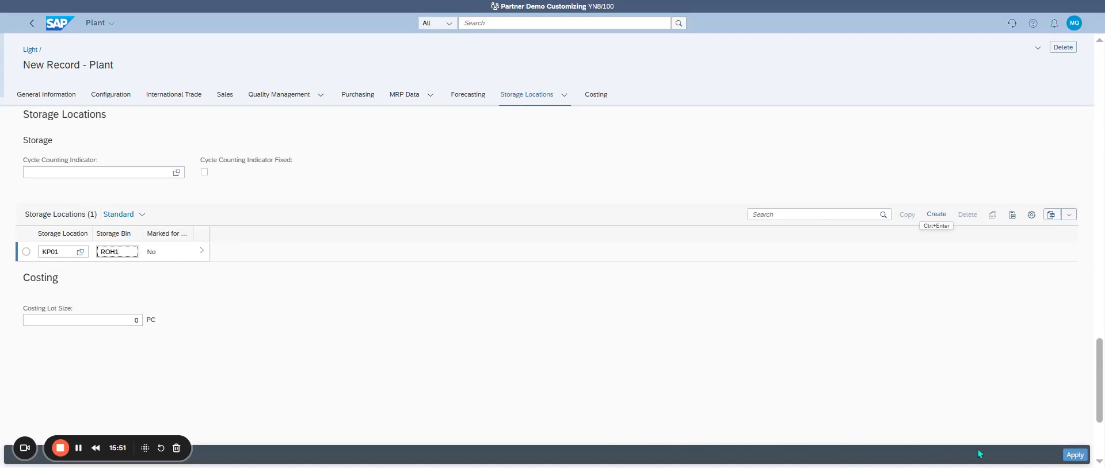
{"action": "left_click", "coordinate": [1074, 455]}
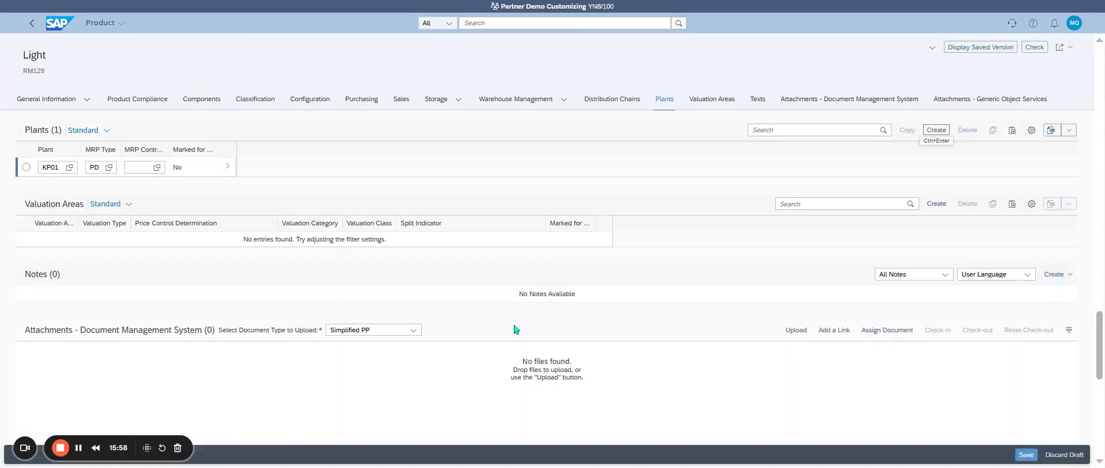
In the product's purchasing data, set the purchasing value key to 4.
{"action": "left_click", "coordinate": [359, 103]}
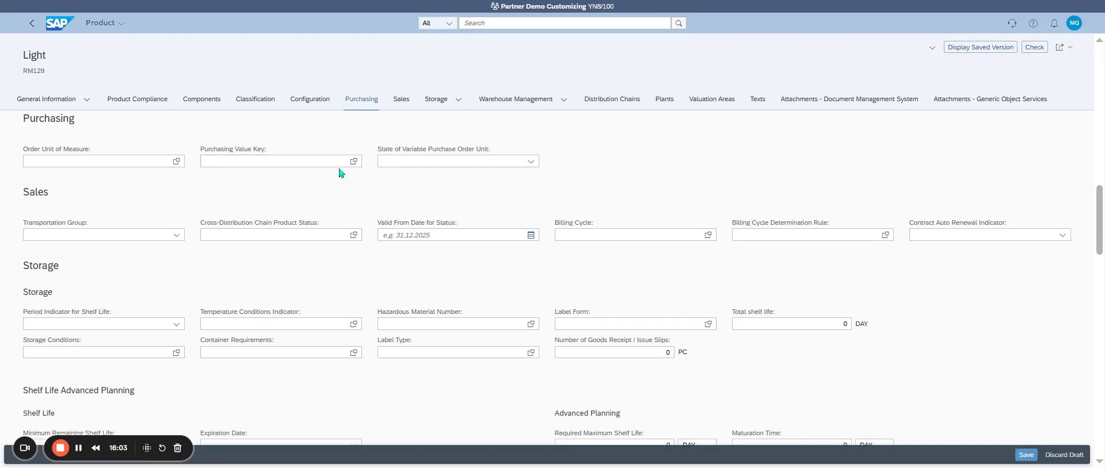
{"action": "left_click", "coordinate": [352, 163]}
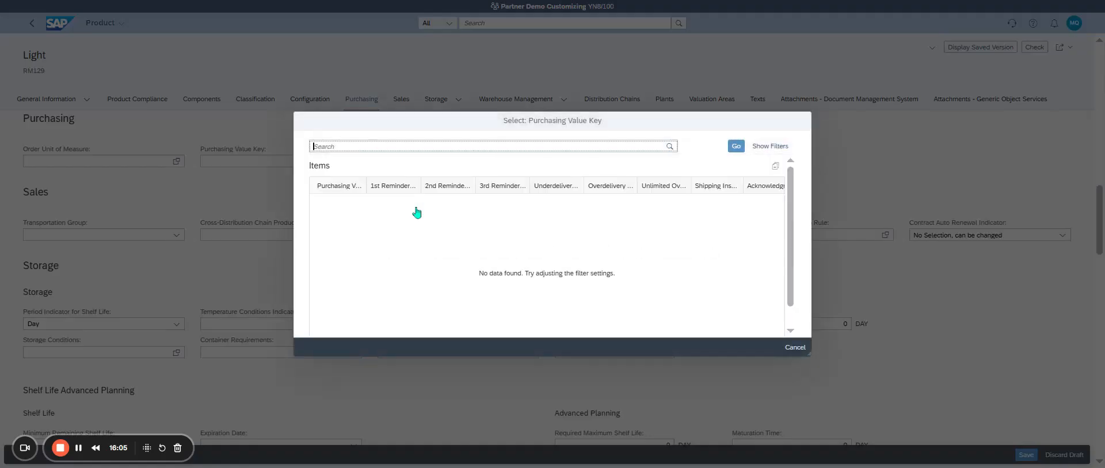
{"action": "left_click", "coordinate": [364, 252]}
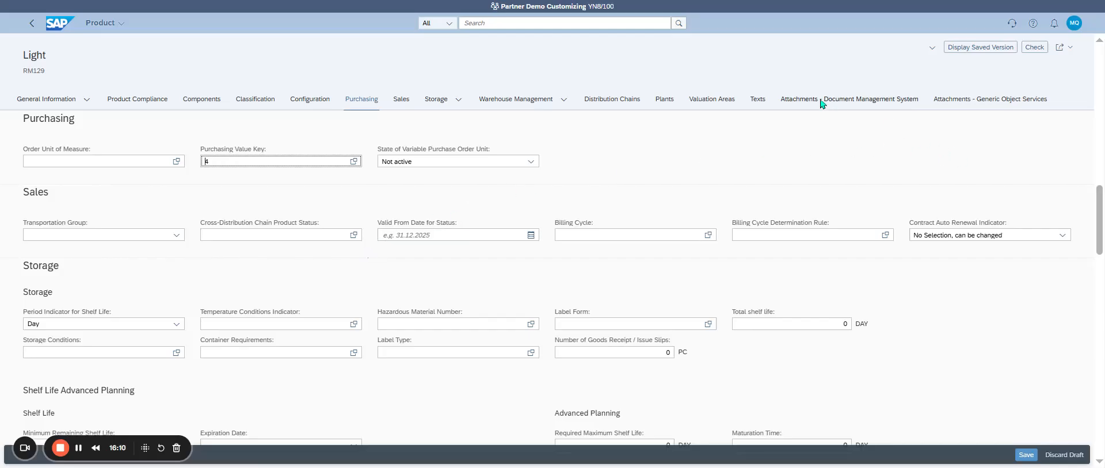
Create a valuation area record for KP01 with valuation class Raw Materials (3000).
{"action": "left_click", "coordinate": [727, 104]}
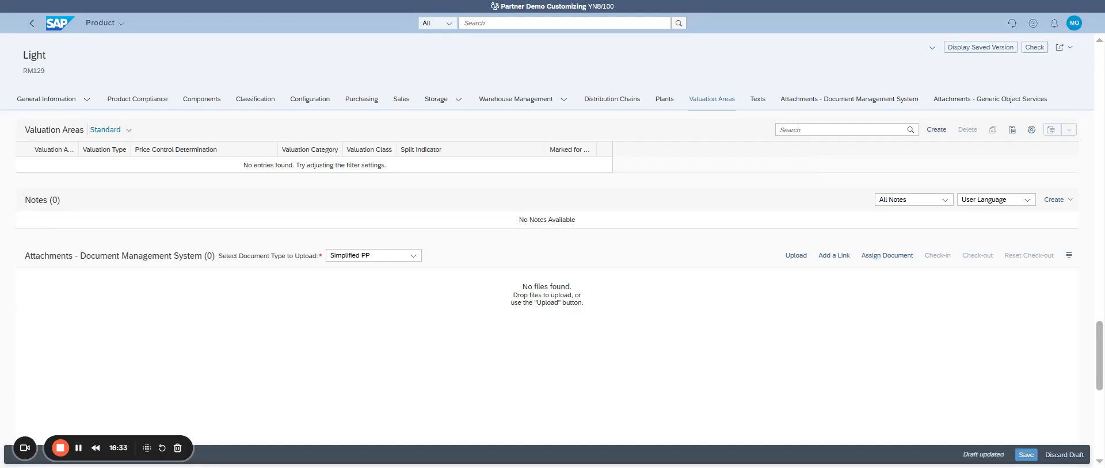
{"action": "left_click", "coordinate": [714, 166]}
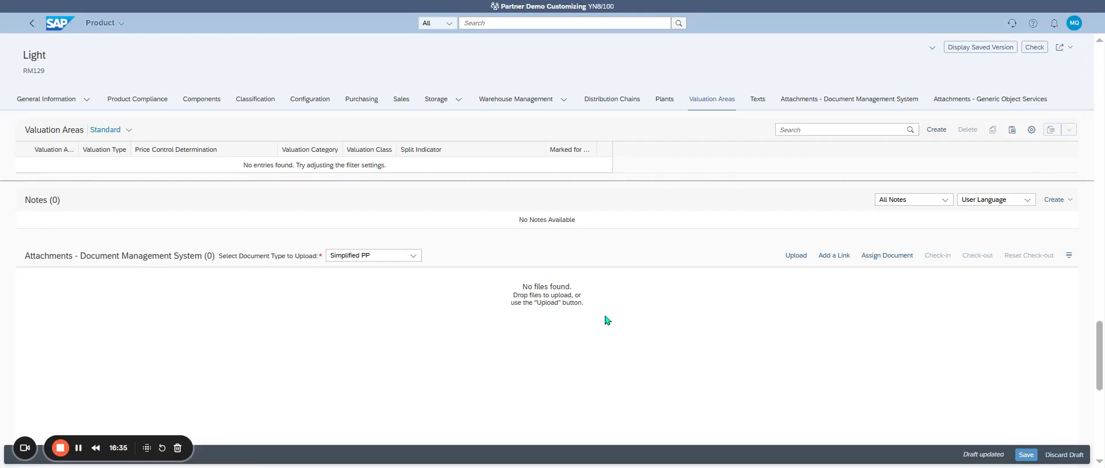
{"action": "left_click", "coordinate": [932, 132]}
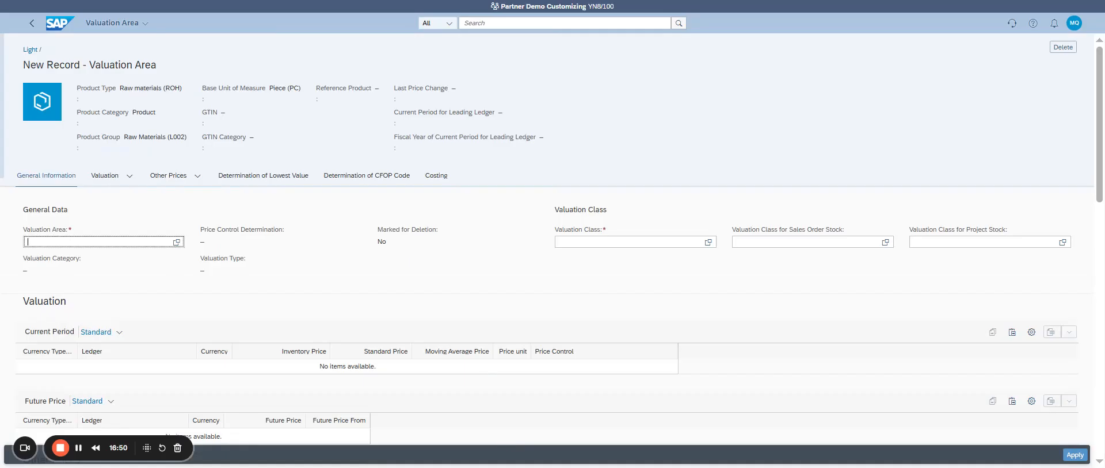
{"action": "left_click", "coordinate": [177, 241]}
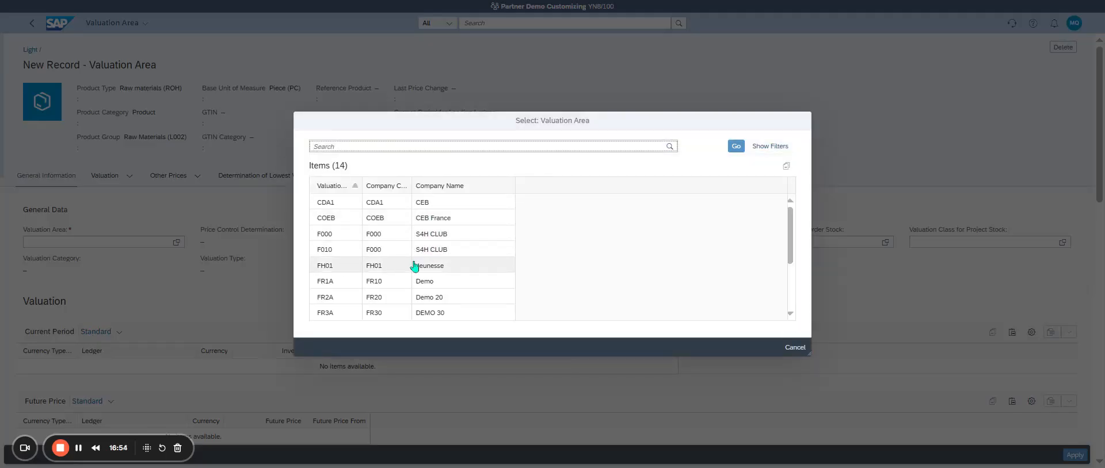
{"action": "scroll", "coordinate": [422, 286], "scroll_direction": "down", "scroll_amount": 2}
{"action": "left_click", "coordinate": [449, 313]}
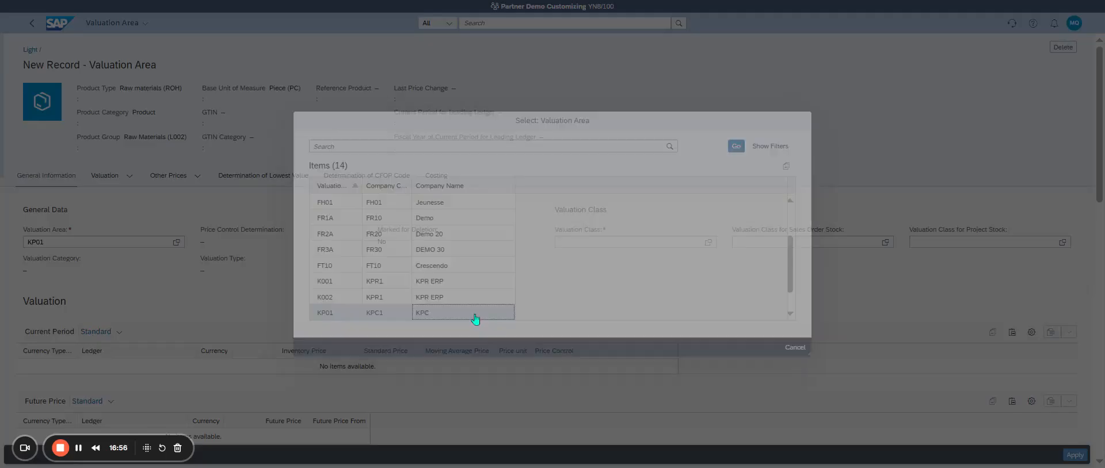
{"action": "left_click", "coordinate": [709, 242]}
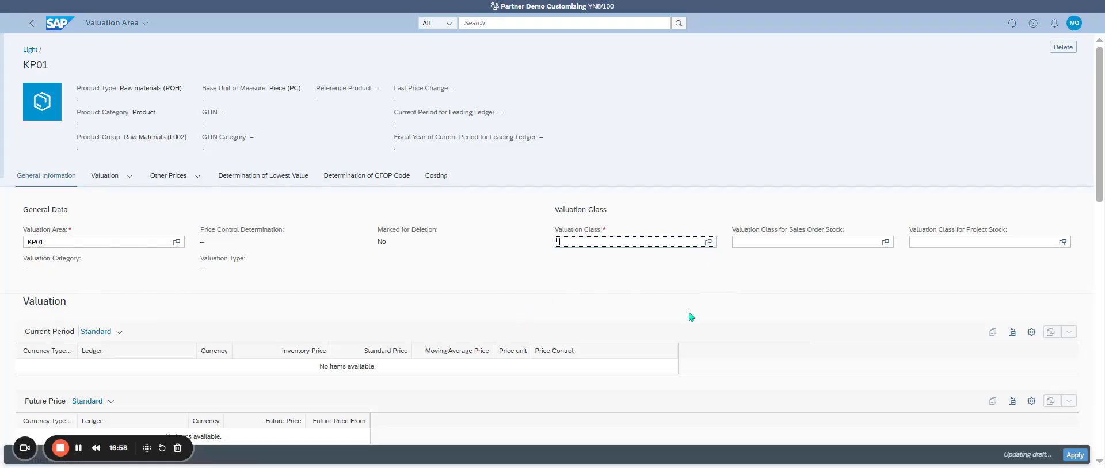
{"action": "left_click", "coordinate": [441, 211]}
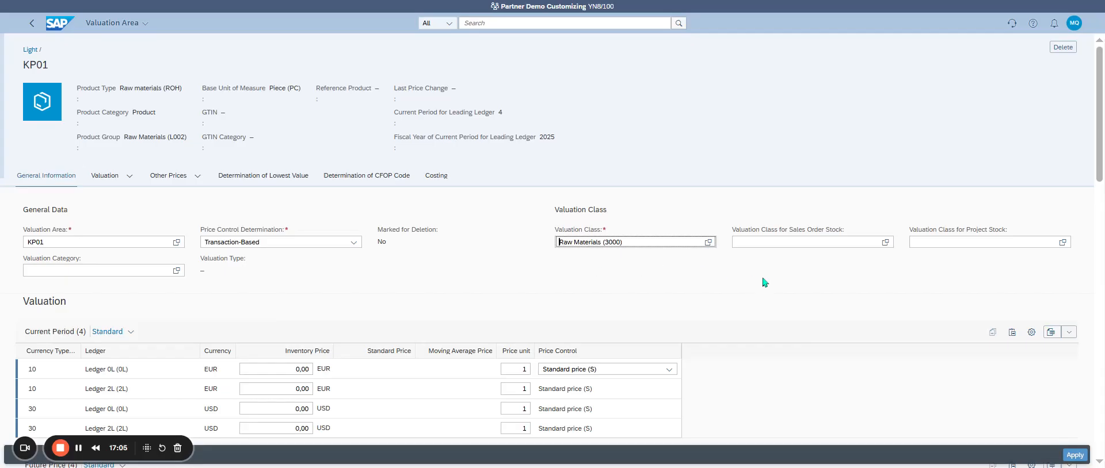
For the current period's ledger 0L EUR row, set price control to Moving average price/periodic unit price (V) and the inventory price to 5,00 EUR.
{"action": "scroll", "coordinate": [760, 290], "scroll_direction": "down", "scroll_amount": 3}
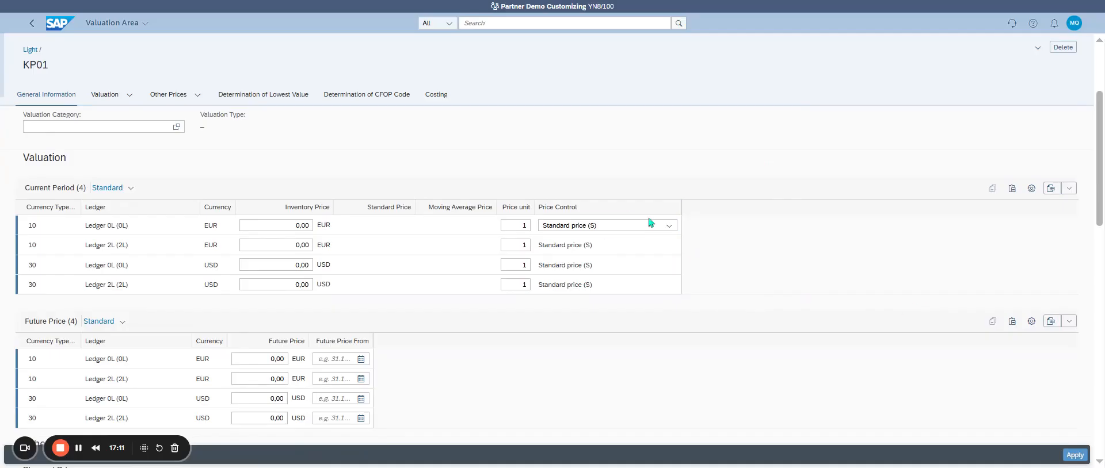
{"action": "left_click", "coordinate": [668, 226]}
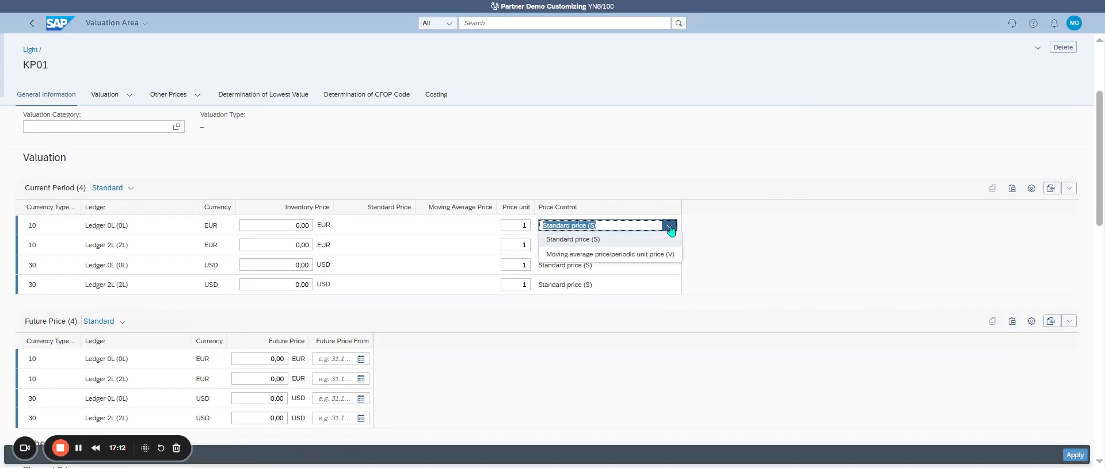
{"action": "left_click", "coordinate": [588, 256]}
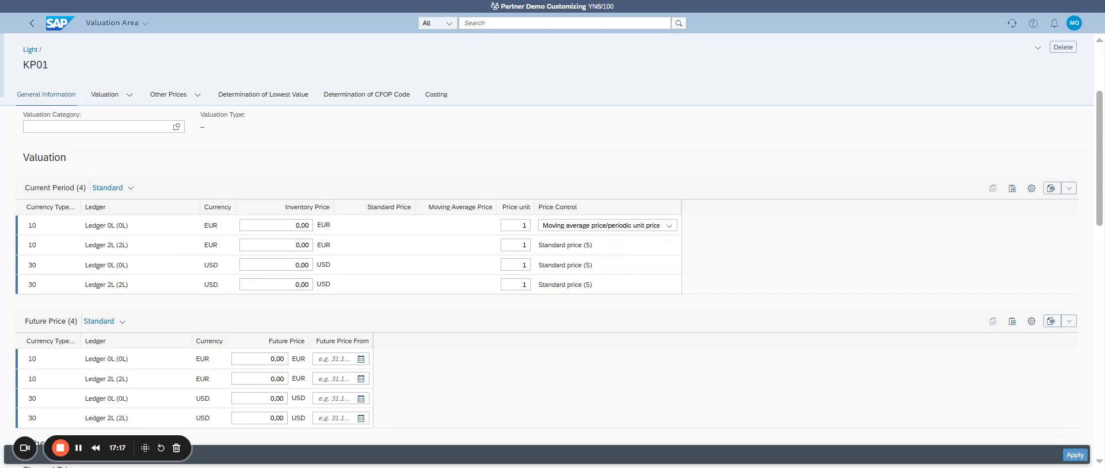
{"action": "left_click_drag", "start_coordinate": [275, 224], "coordinate": [371, 259]}
{"action": "left_click", "coordinate": [300, 225]}
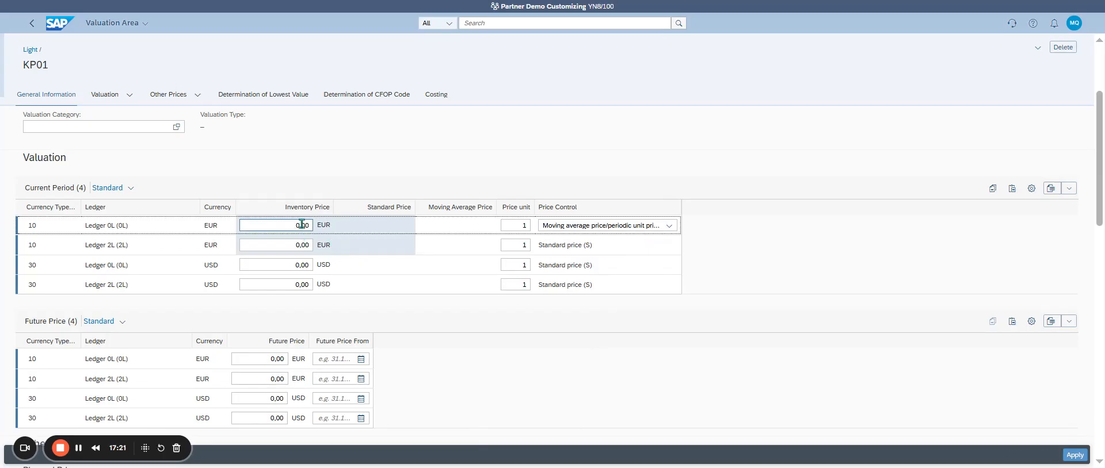
{"action": "double_click", "coordinate": [302, 225]}
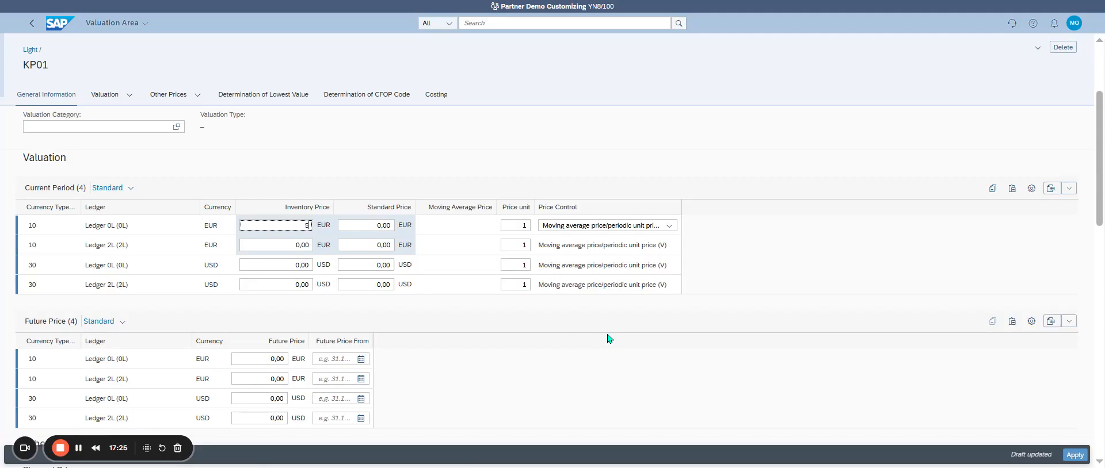
{"action": "key", "text": "Tab"}
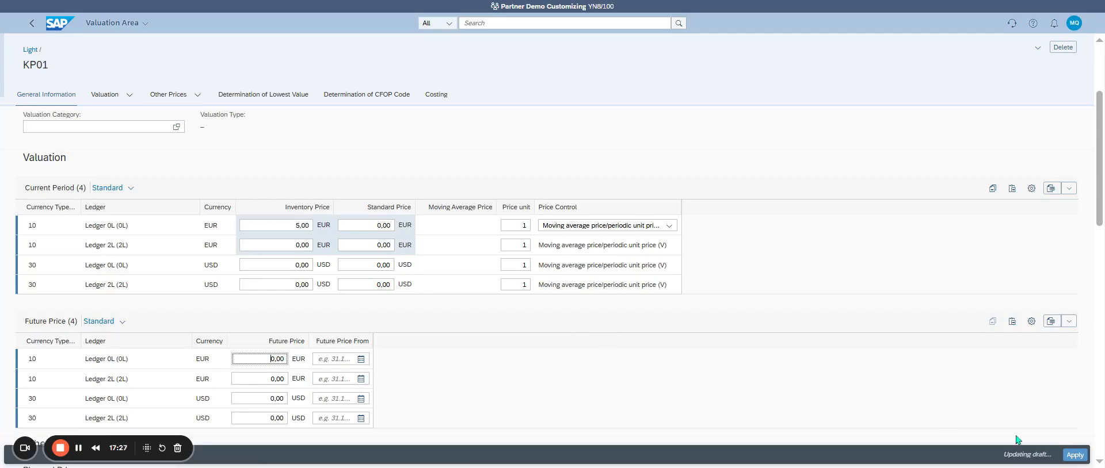
Apply the KP01 valuation area record to the product and try to save the product.
{"action": "left_click", "coordinate": [1074, 455]}
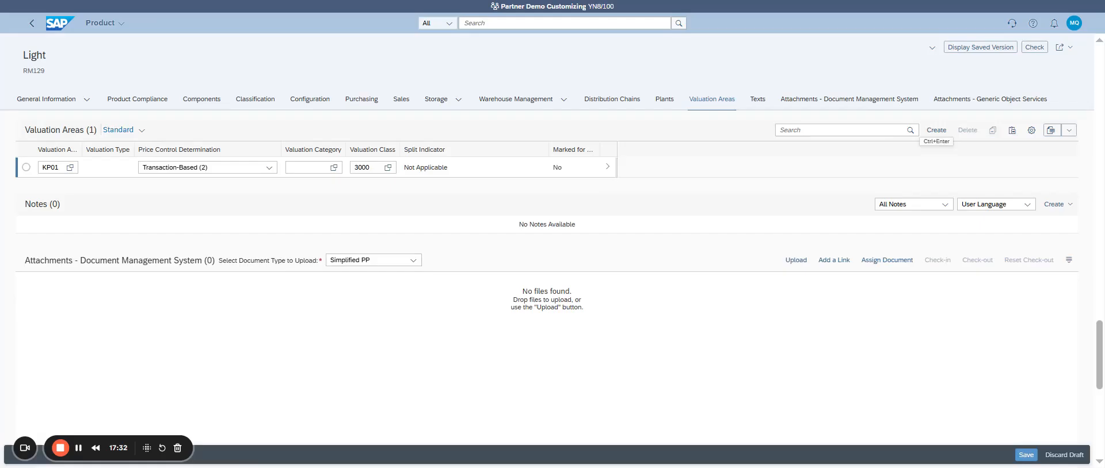
{"action": "left_click", "coordinate": [936, 130]}
{"action": "left_click", "coordinate": [1030, 454]}
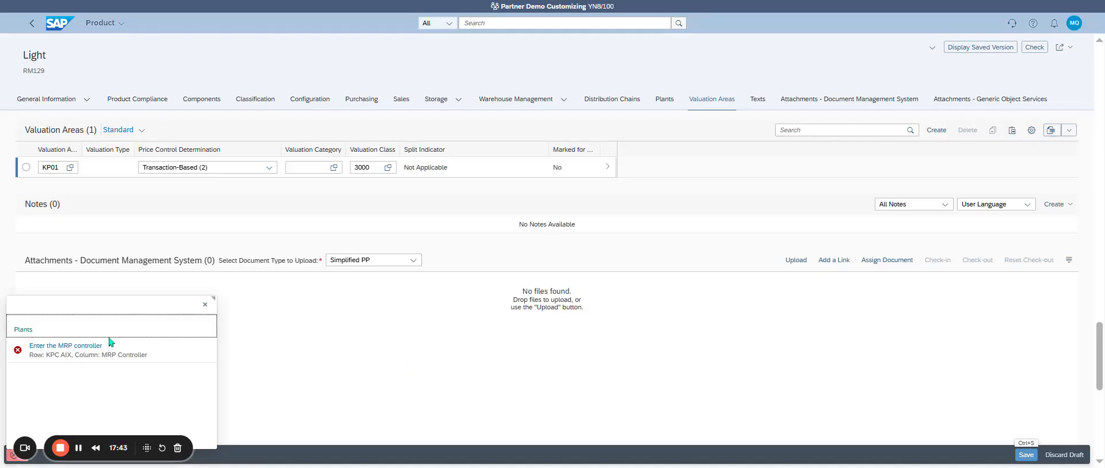
Go to the plant KP01 row from the error message and set its MRP controller to 001.
{"action": "left_click", "coordinate": [85, 349]}
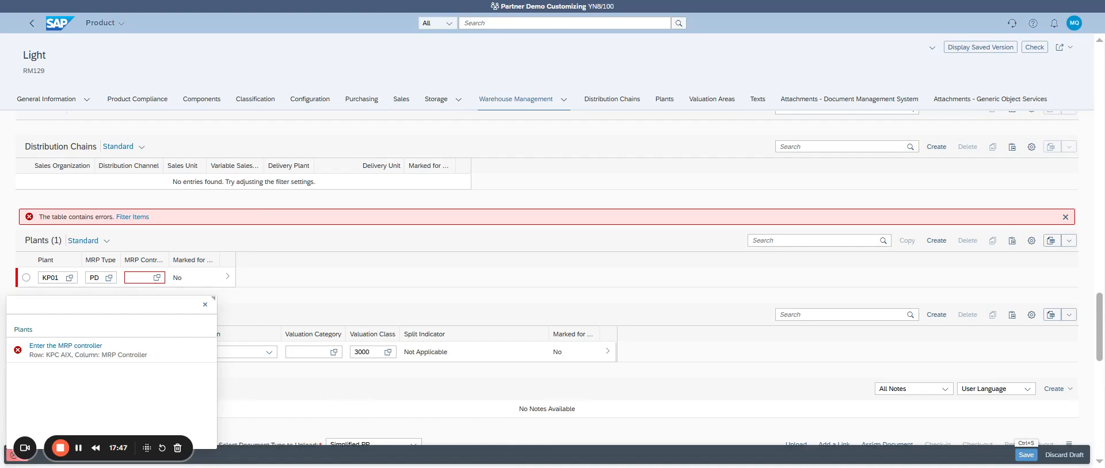
{"action": "left_click", "coordinate": [158, 279]}
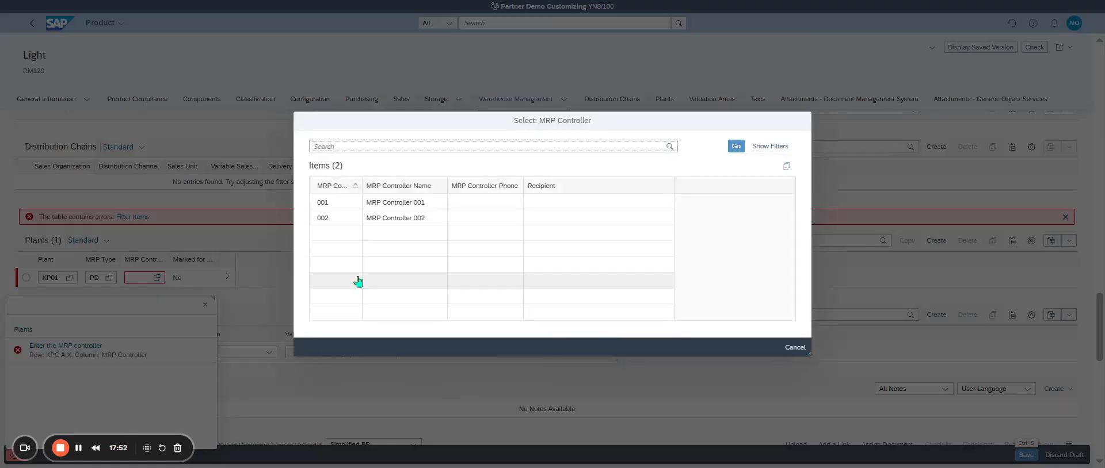
{"action": "left_click", "coordinate": [412, 202]}
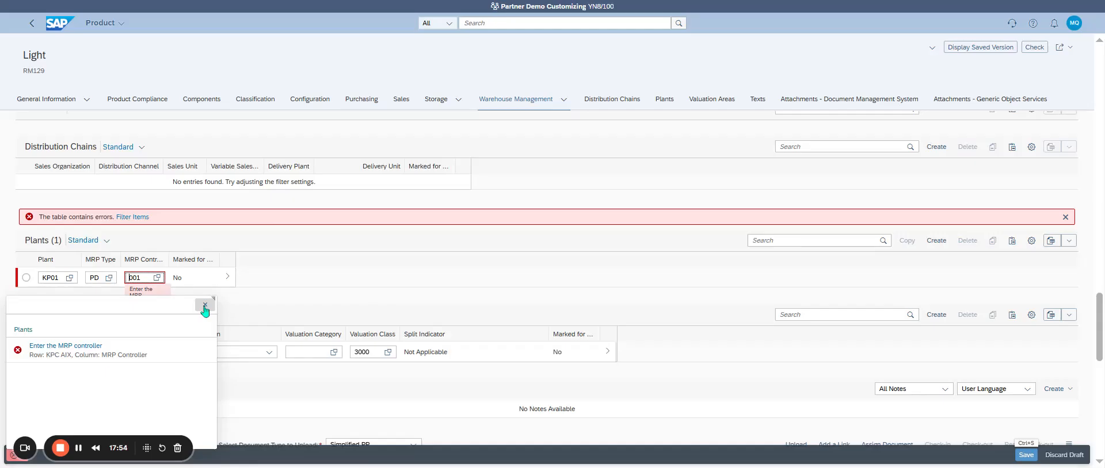